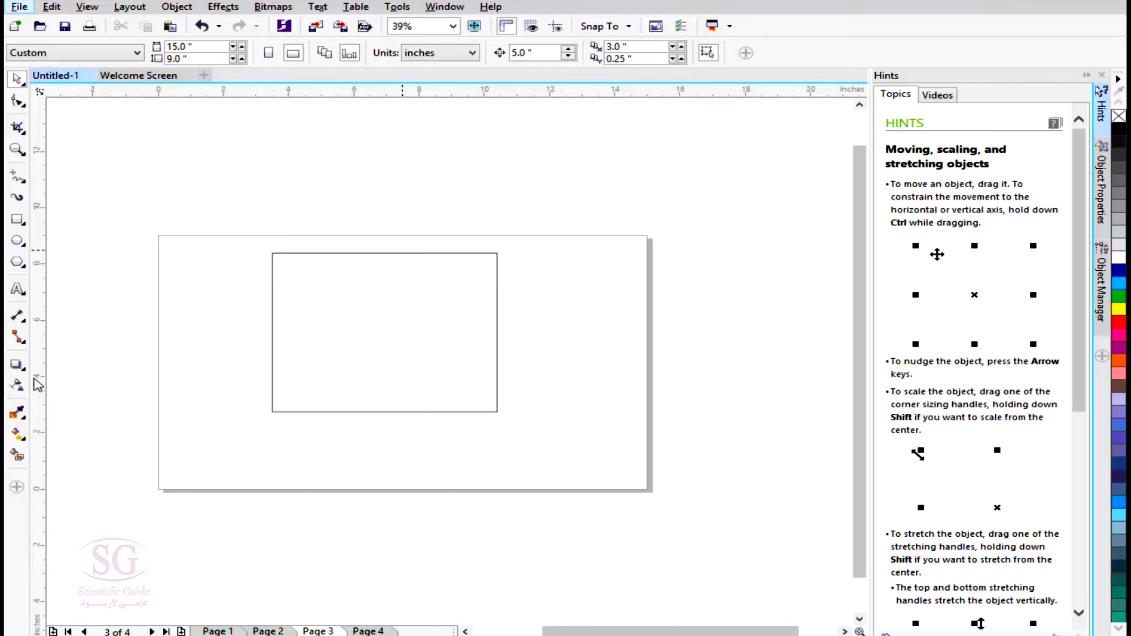
# Fill the rectangle with light blue, move it to the page's upper middle and scale it down to about 50%
pyautogui.moveTo(313, 294); pyautogui.dragTo(384, 371)
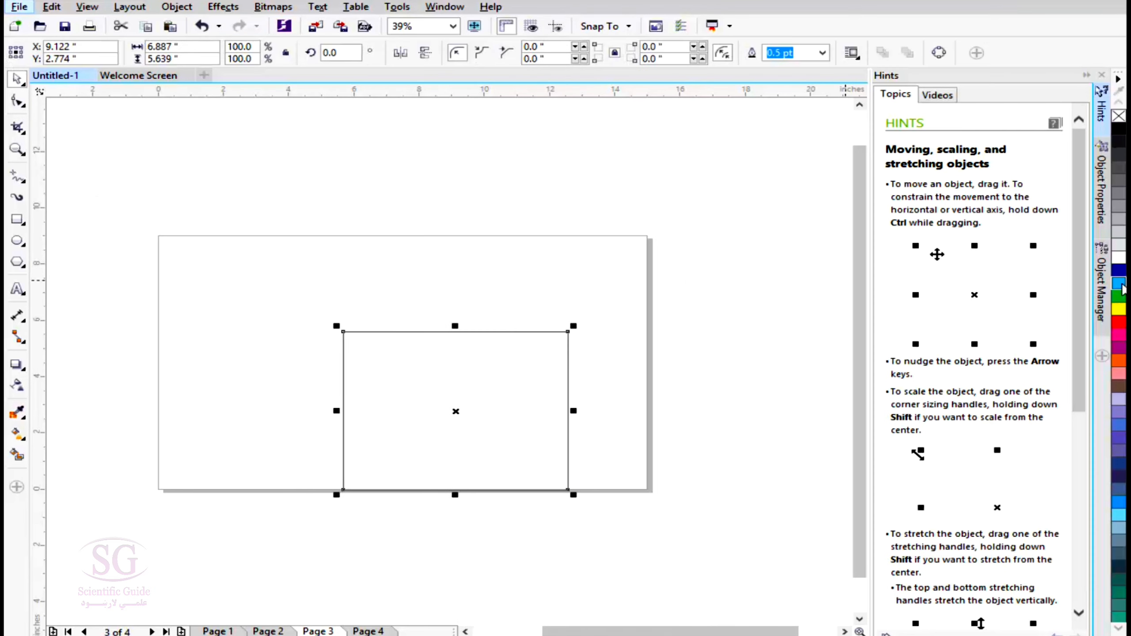
pyautogui.click(1119, 282)
pyautogui.moveTo(417, 419); pyautogui.dragTo(382, 354)
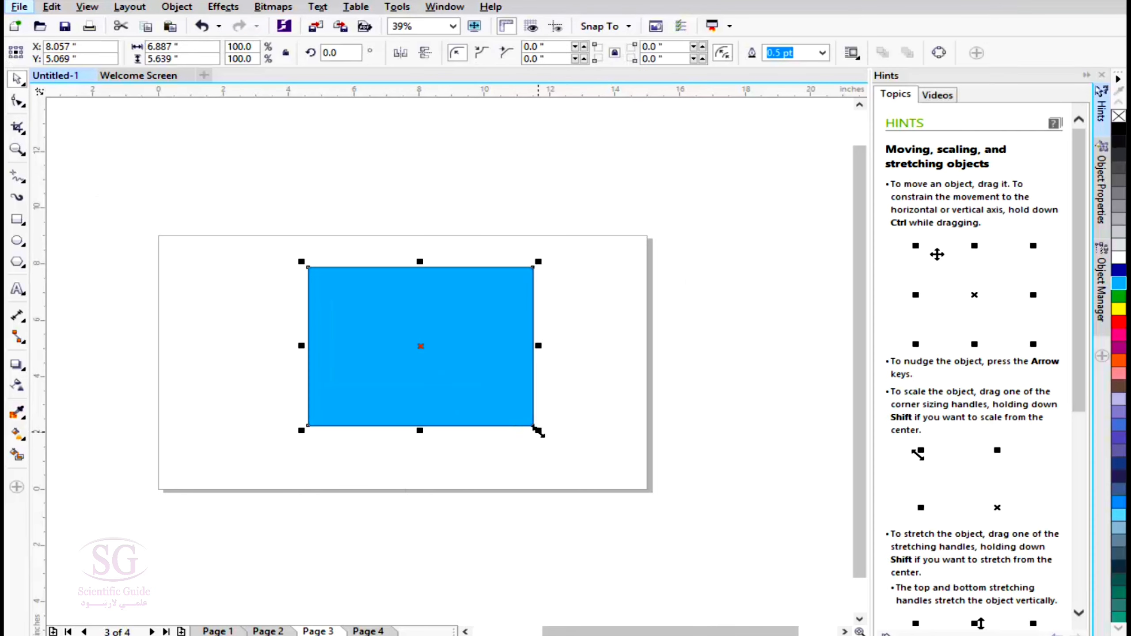
pyautogui.moveTo(539, 431); pyautogui.dragTo(427, 352)
# Draw two five-sided polygons, a red one near the page's right edge and a wide light grey one at its lower left
pyautogui.click(17, 263)
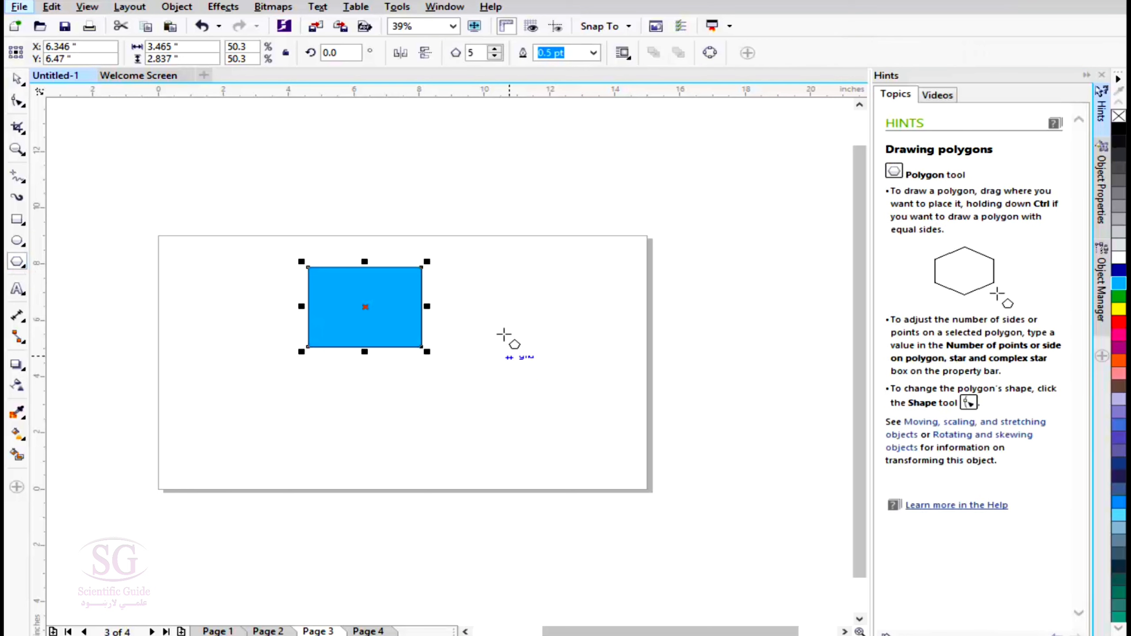
pyautogui.moveTo(506, 336); pyautogui.dragTo(604, 399)
pyautogui.click(1119, 322)
pyautogui.moveTo(238, 438); pyautogui.dragTo(380, 490)
pyautogui.click(1119, 232)
pyautogui.click(442, 443)
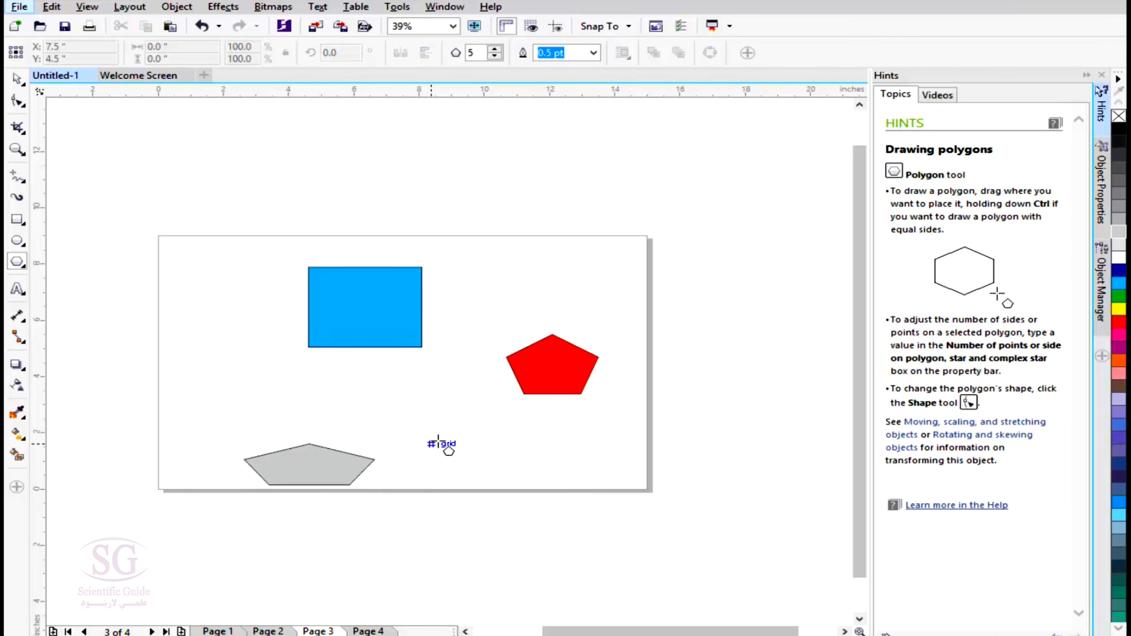
# Zoom in to 300% and bring the red pentagon into view with the page navigator
pyautogui.scroll(3, 441, 441)
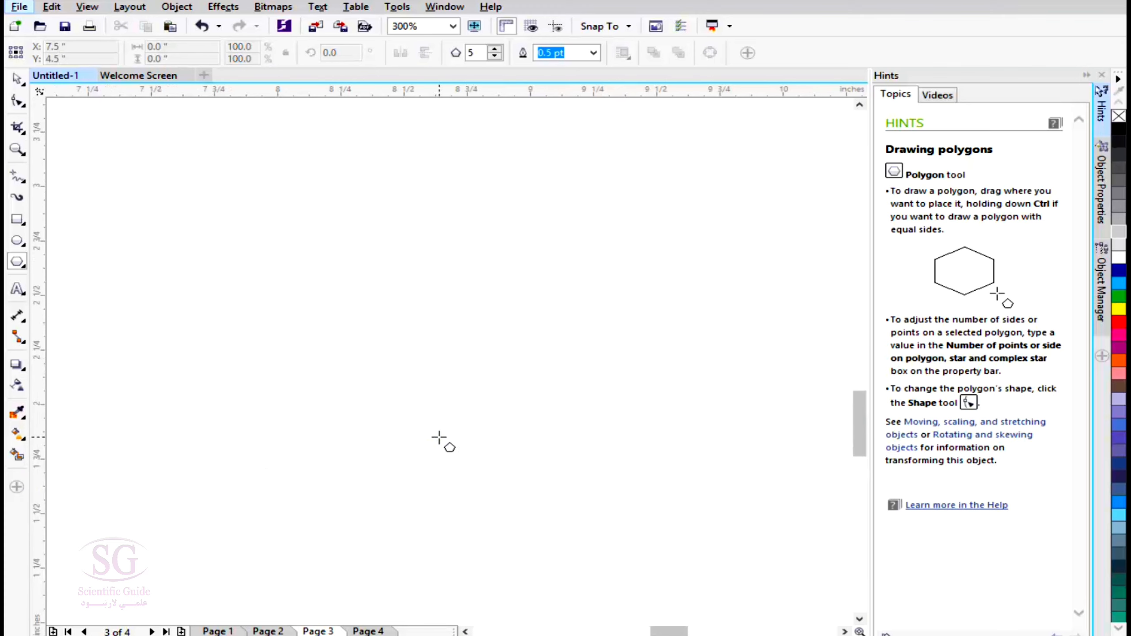
pyautogui.moveTo(859, 632); pyautogui.dragTo(896, 607)
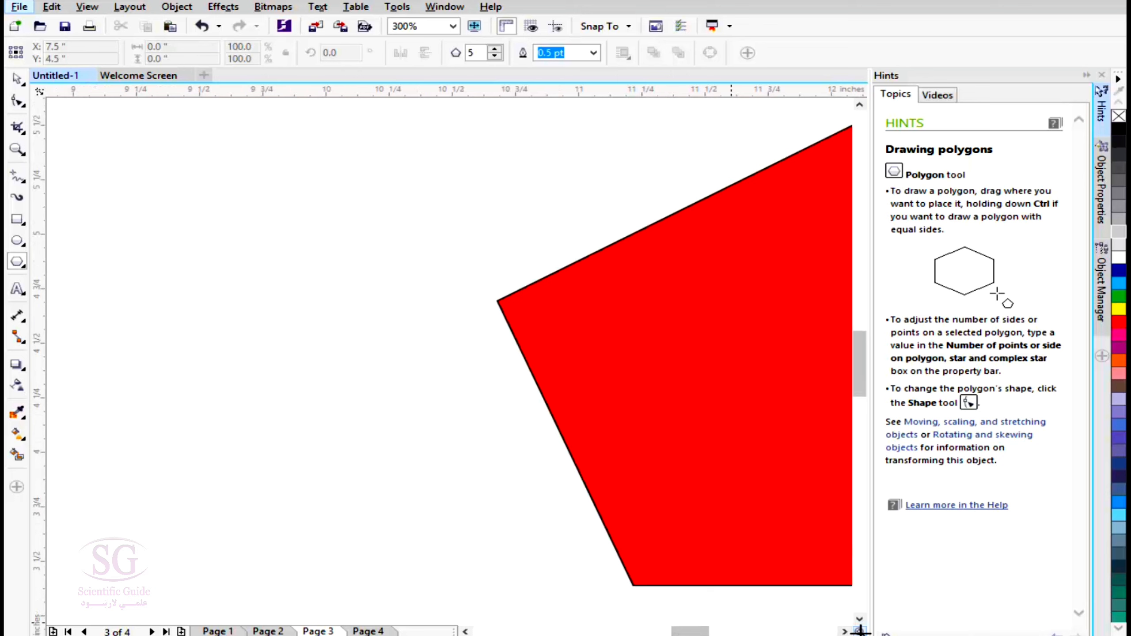
pyautogui.moveTo(860, 632); pyautogui.dragTo(860, 632)
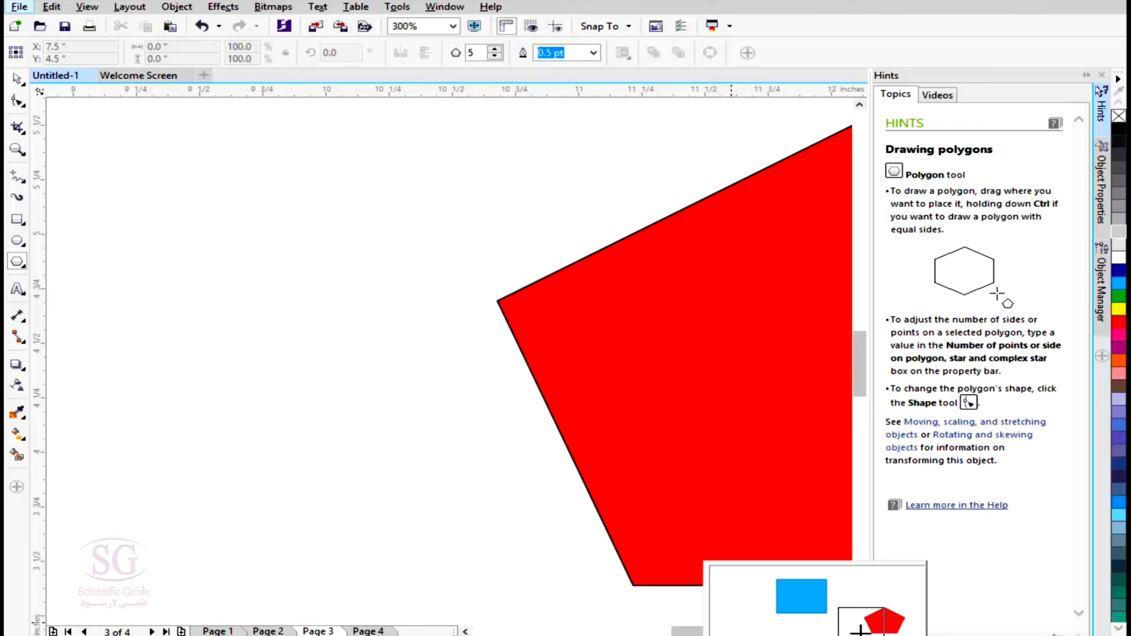
pyautogui.moveTo(860, 631); pyautogui.dragTo(886, 623)
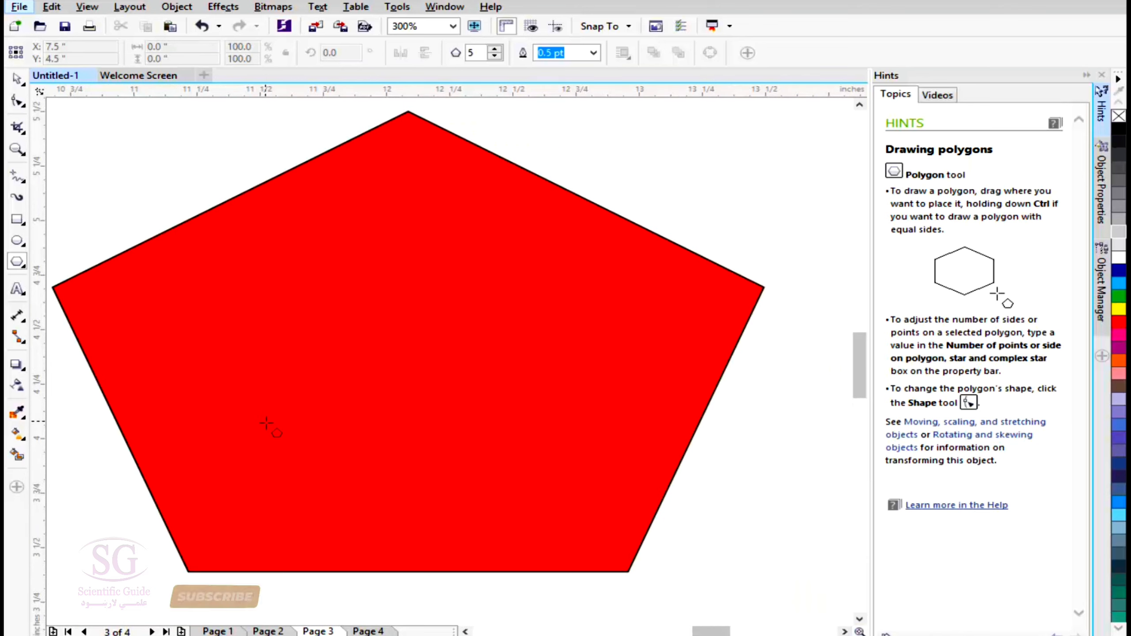
pyautogui.press('n')
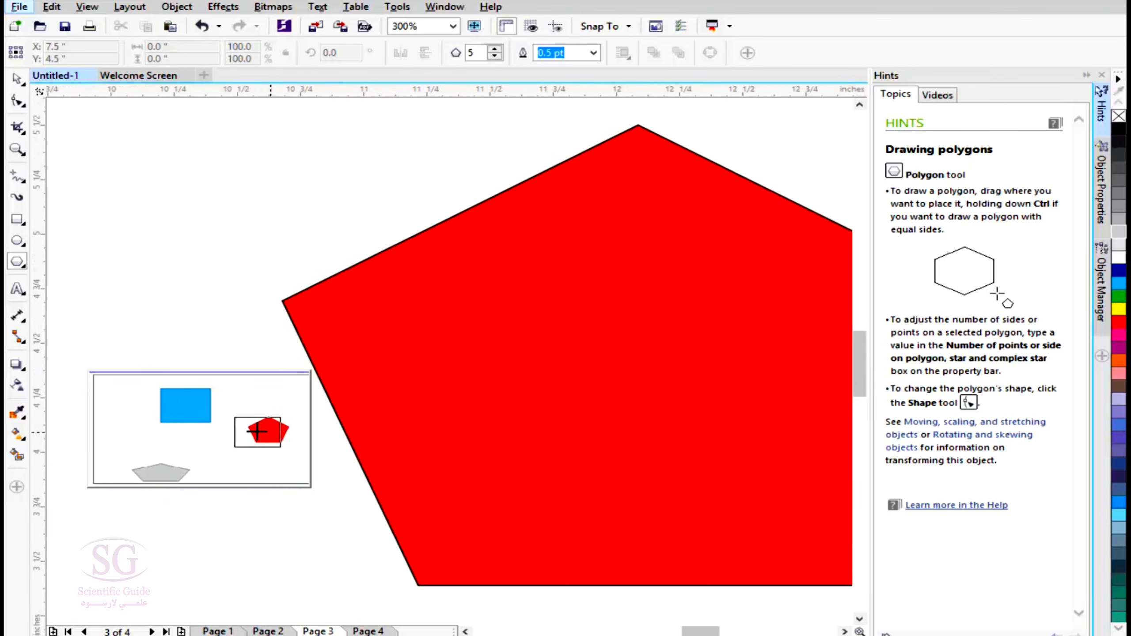
pyautogui.click(260, 432)
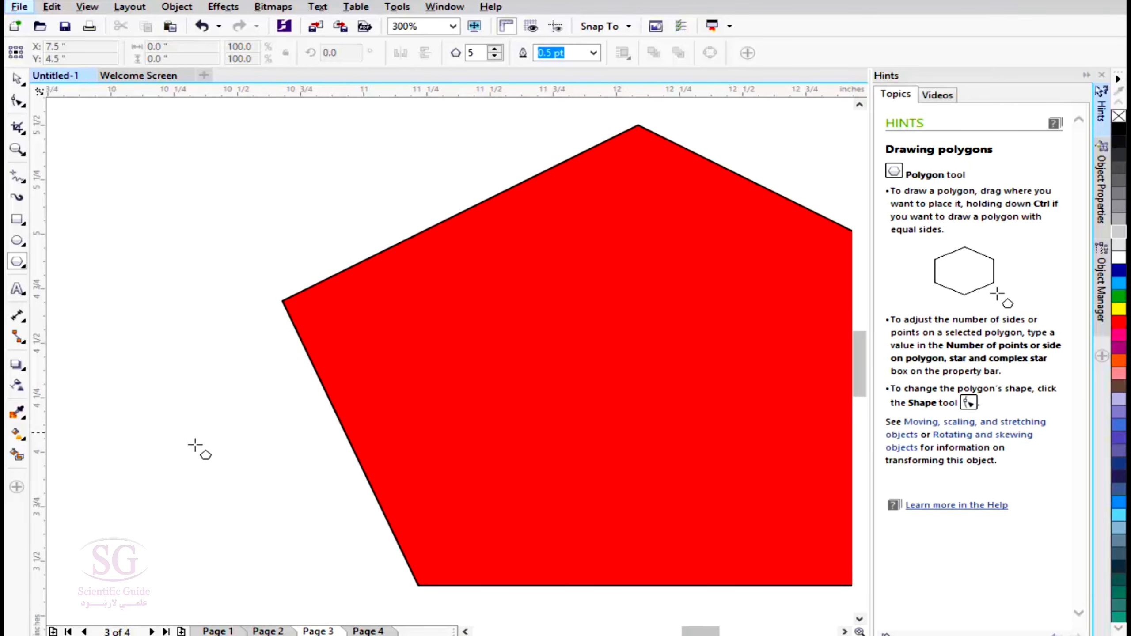
pyautogui.press('n')
pyautogui.click(268, 430)
# Zoom out to 19% and scroll the view vertically so the whole page sits mid-window
pyautogui.scroll(-4, 484, 483)
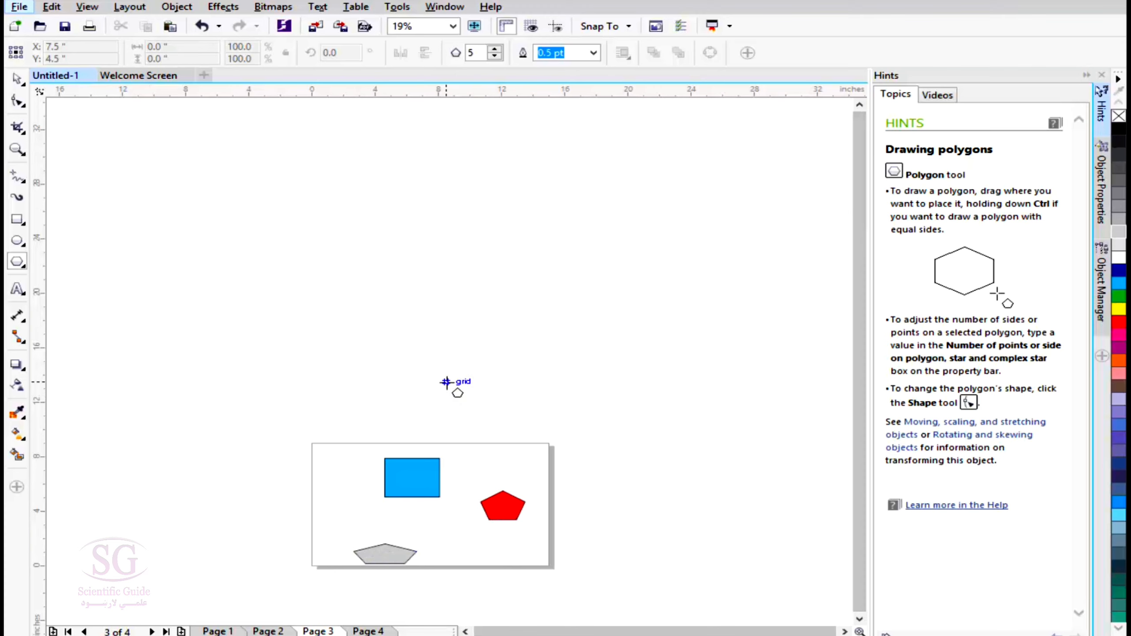
pyautogui.scroll(-2, 476, 361)
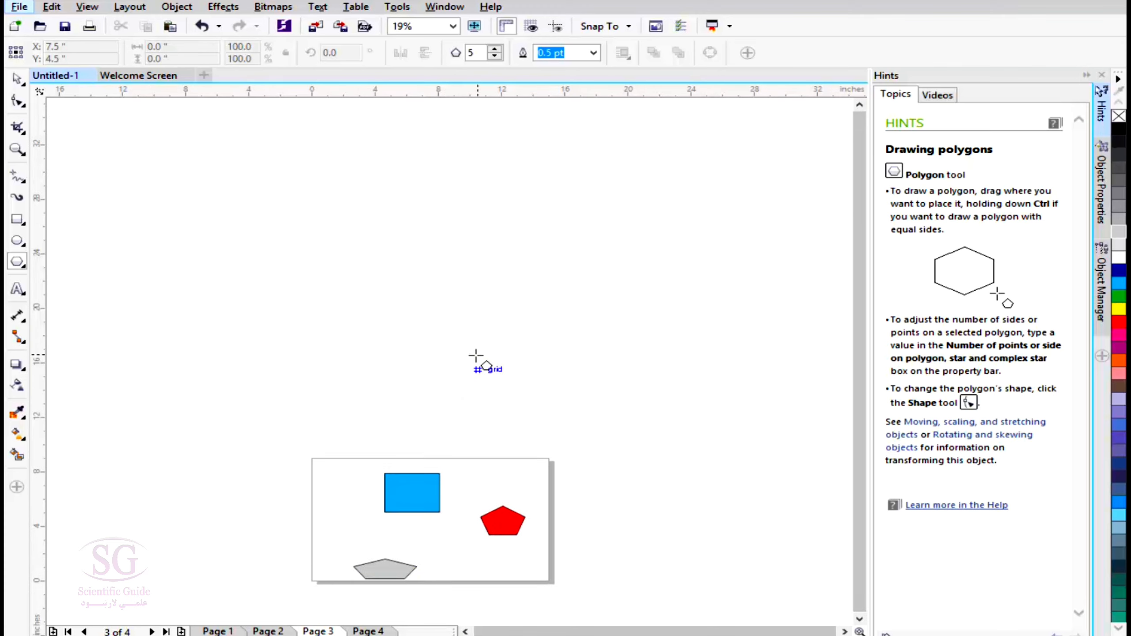
pyautogui.scroll(-5, 475, 357)
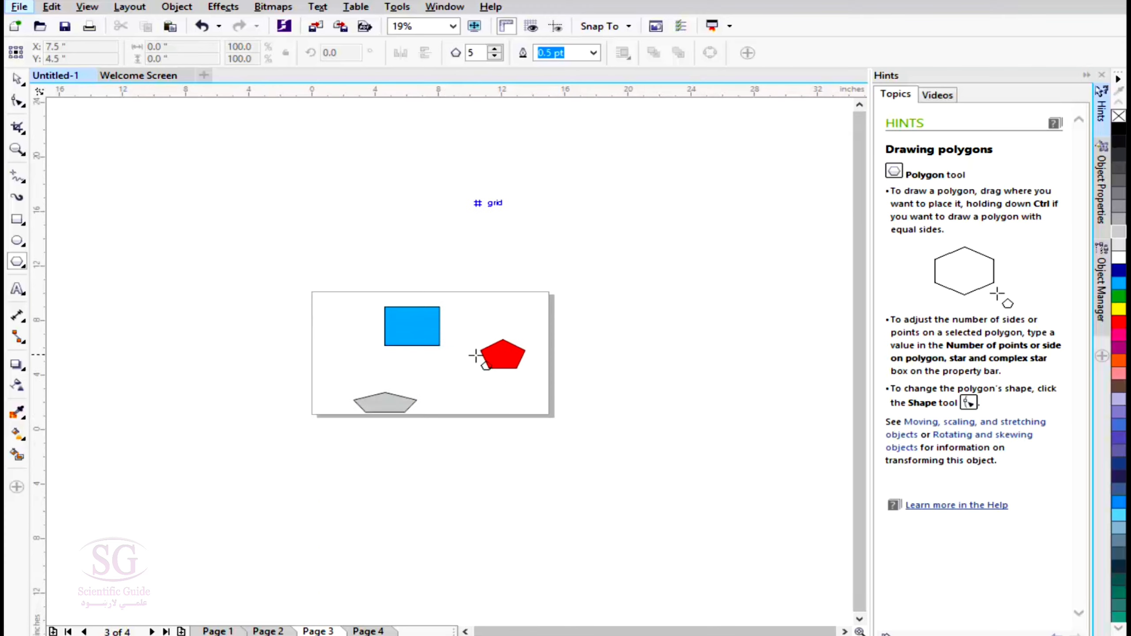
# Zoom in and out around different spots on and beside the page, between 9% and 150%
pyautogui.scroll(5, 428, 312)
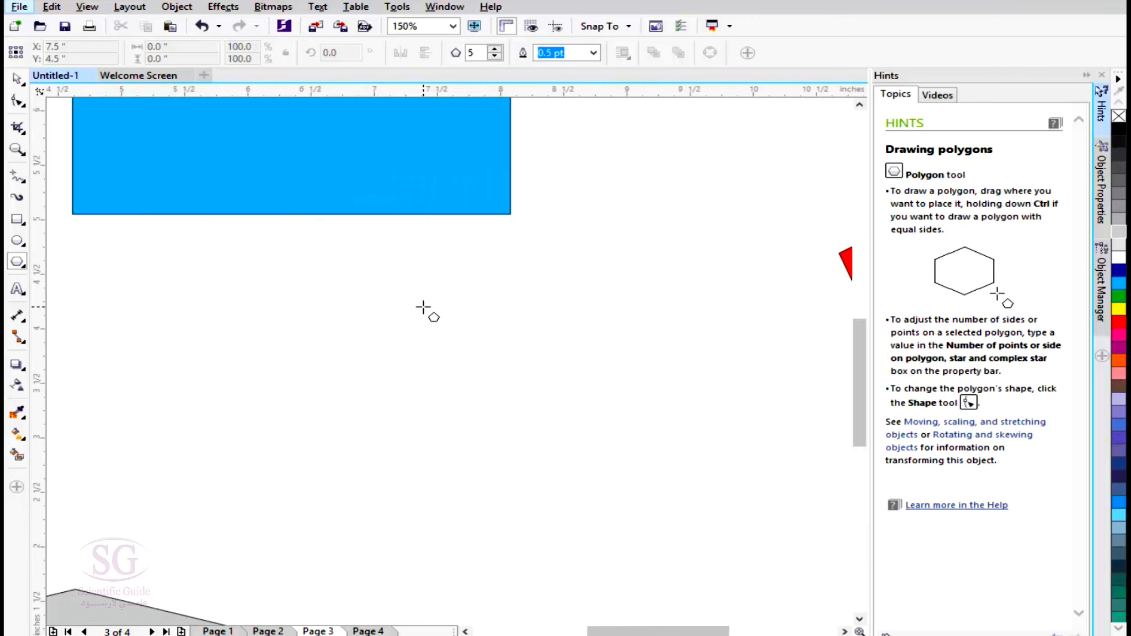
pyautogui.scroll(-8, 424, 308)
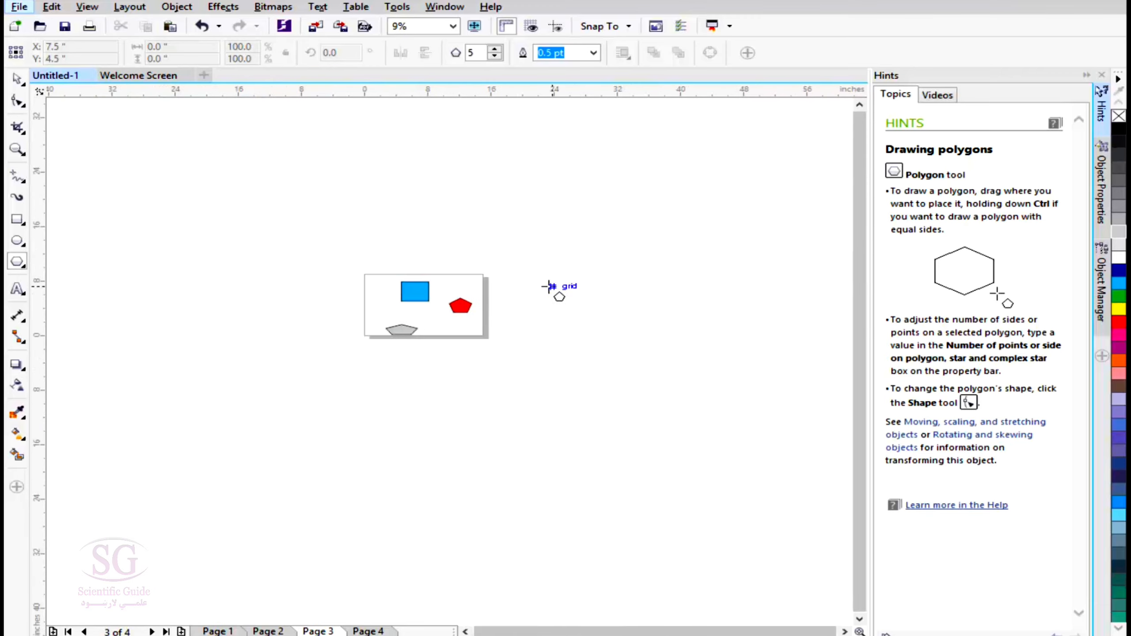
pyautogui.scroll(5, 645, 285)
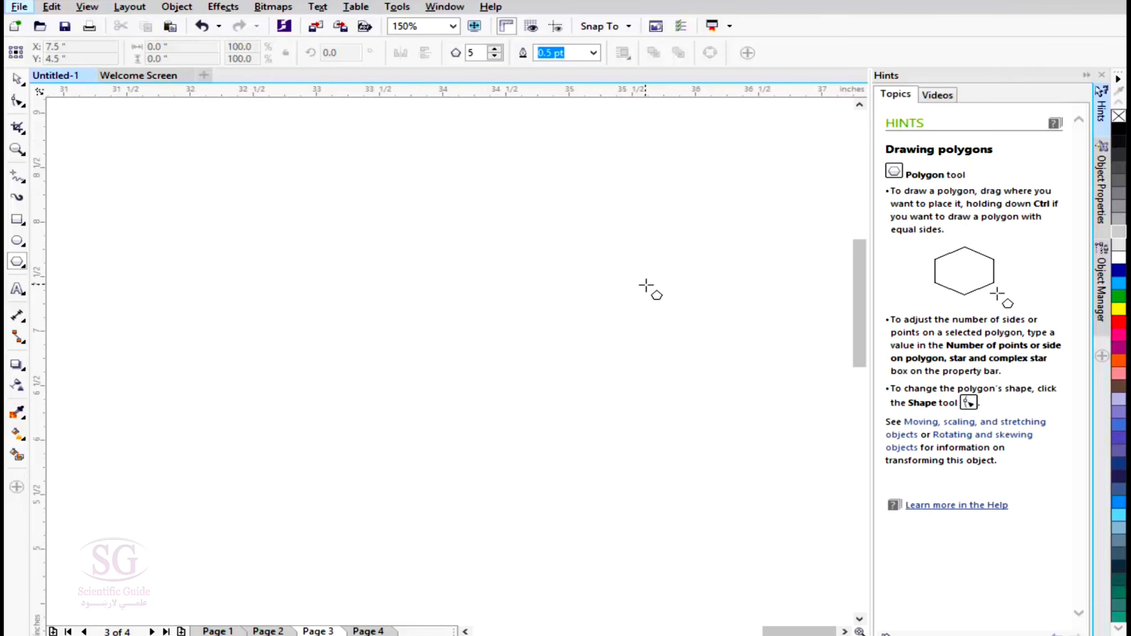
pyautogui.scroll(-5, 646, 286)
pyautogui.scroll(4, 247, 295)
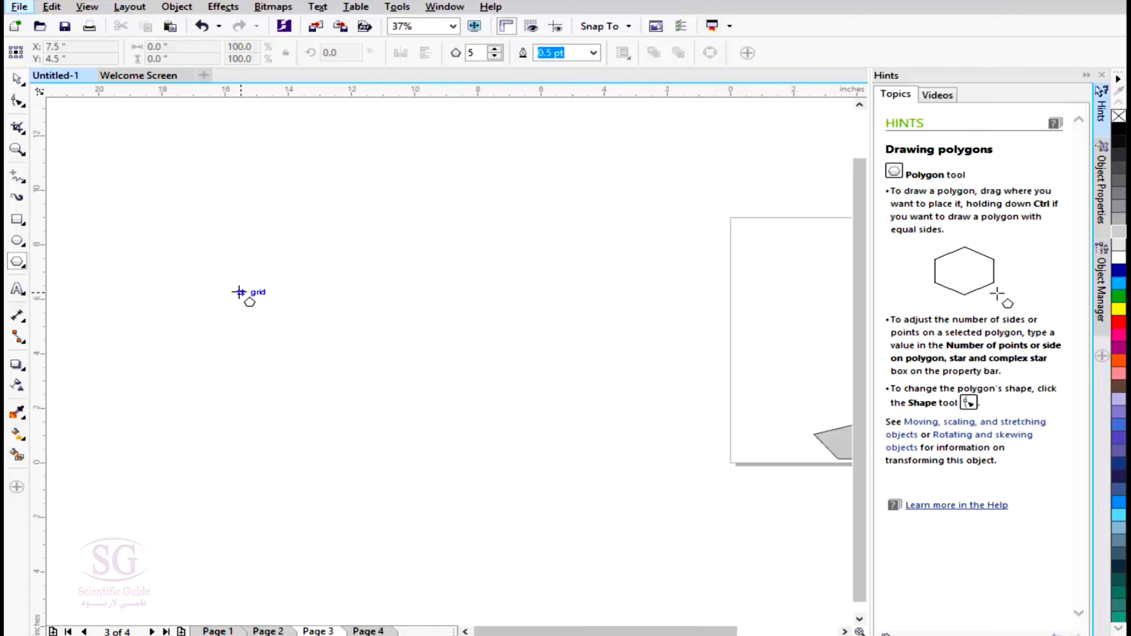
pyautogui.scroll(-3, 240, 295)
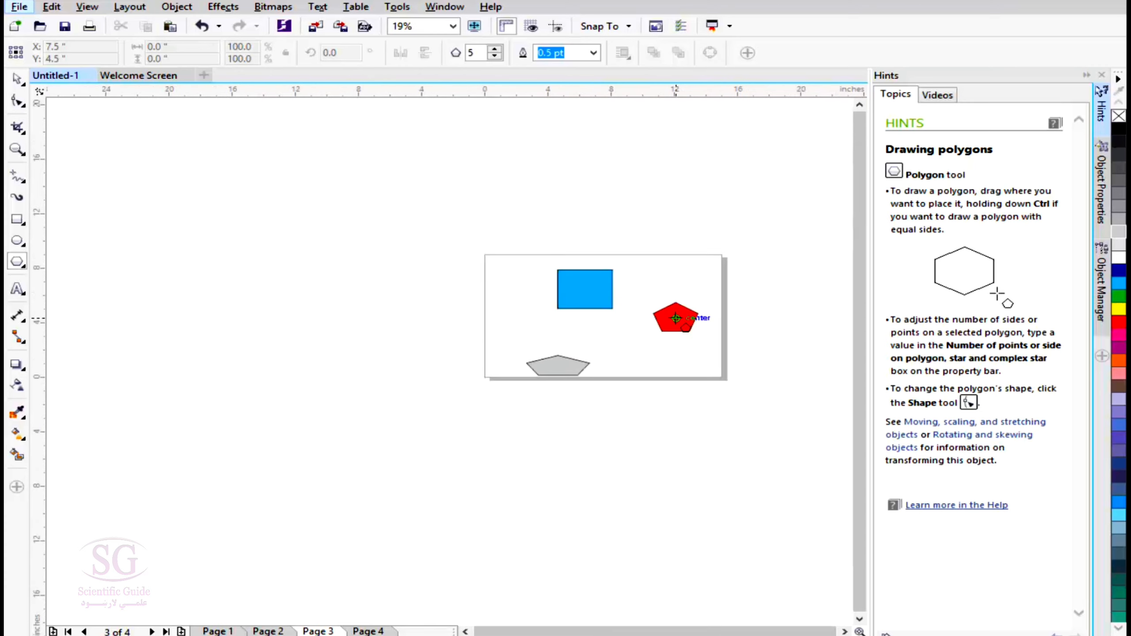
pyautogui.scroll(5, 675, 318)
pyautogui.scroll(-2, 675, 318)
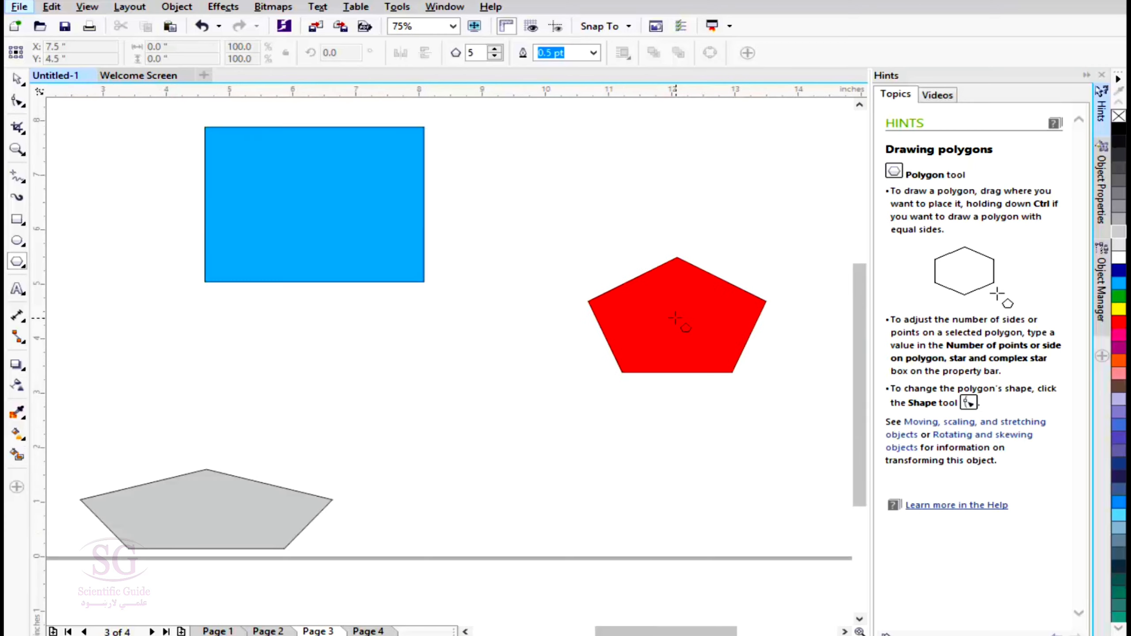
pyautogui.scroll(-1, 676, 318)
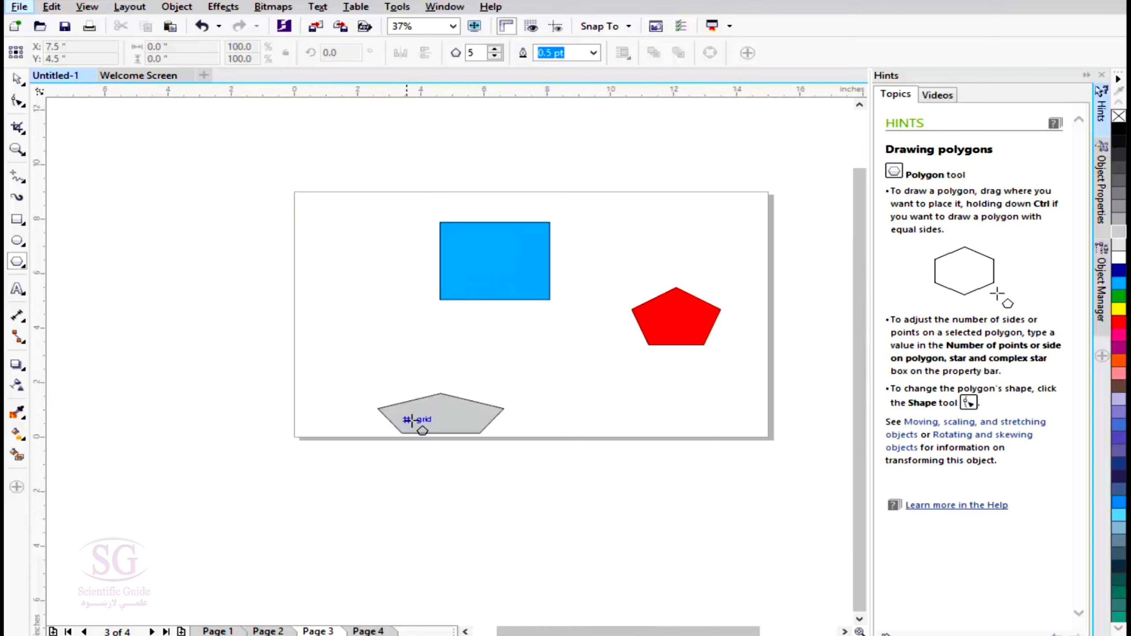
# Zoom repeatedly in and out on the grey pentagon and the blue rectangle, between 37% and 300%
pyautogui.scroll(2, 426, 417)
pyautogui.scroll(1, 425, 418)
pyautogui.scroll(-3, 479, 290)
pyautogui.scroll(3, 480, 285)
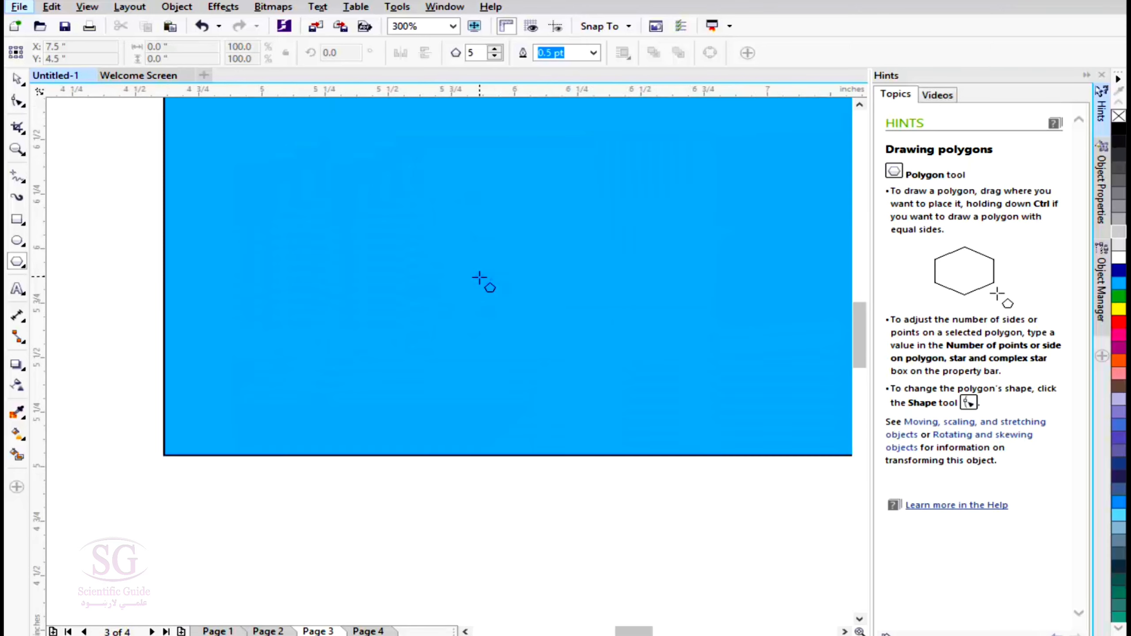
pyautogui.scroll(-3, 480, 280)
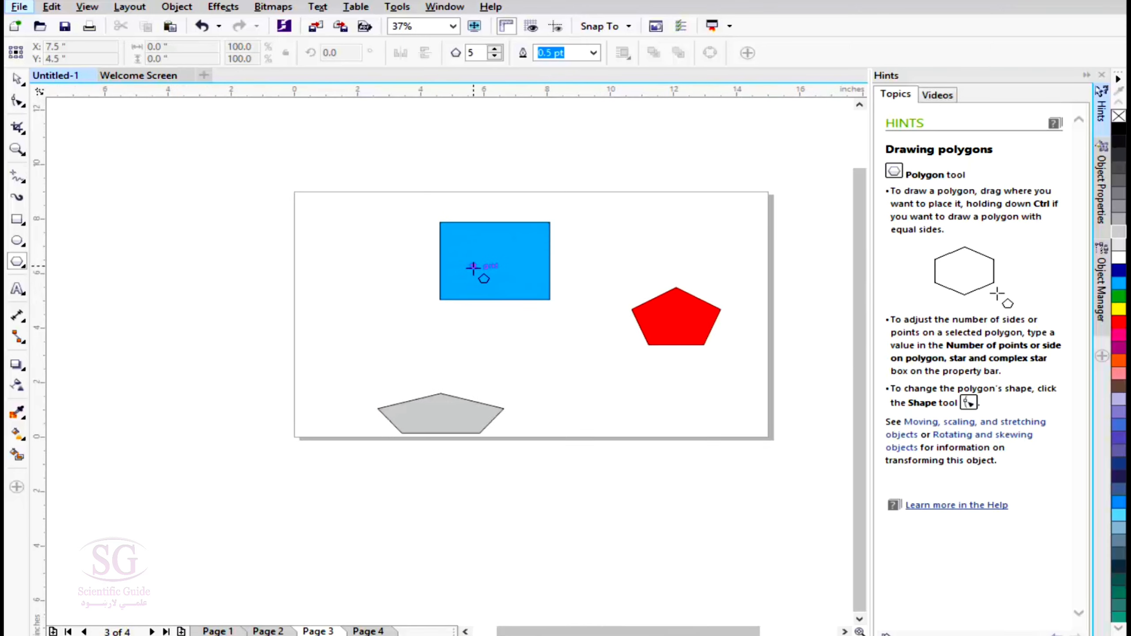
pyautogui.scroll(2, 488, 264)
pyautogui.scroll(-1, 488, 264)
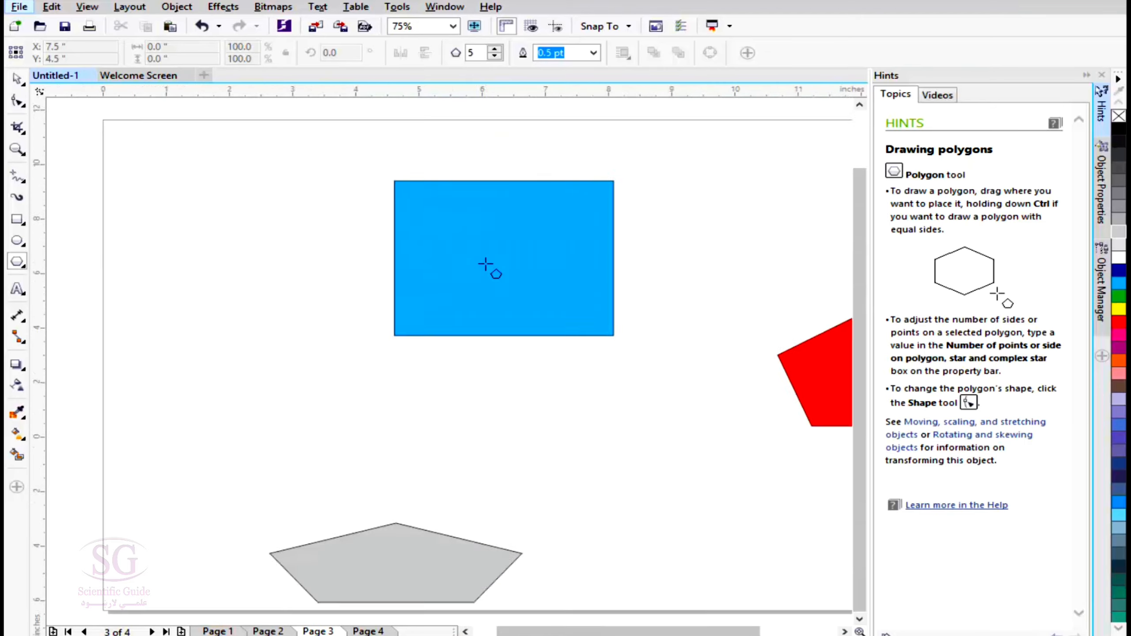
pyautogui.scroll(2, 485, 263)
pyautogui.scroll(-3, 488, 282)
pyautogui.scroll(3, 425, 417)
pyautogui.scroll(-3, 425, 417)
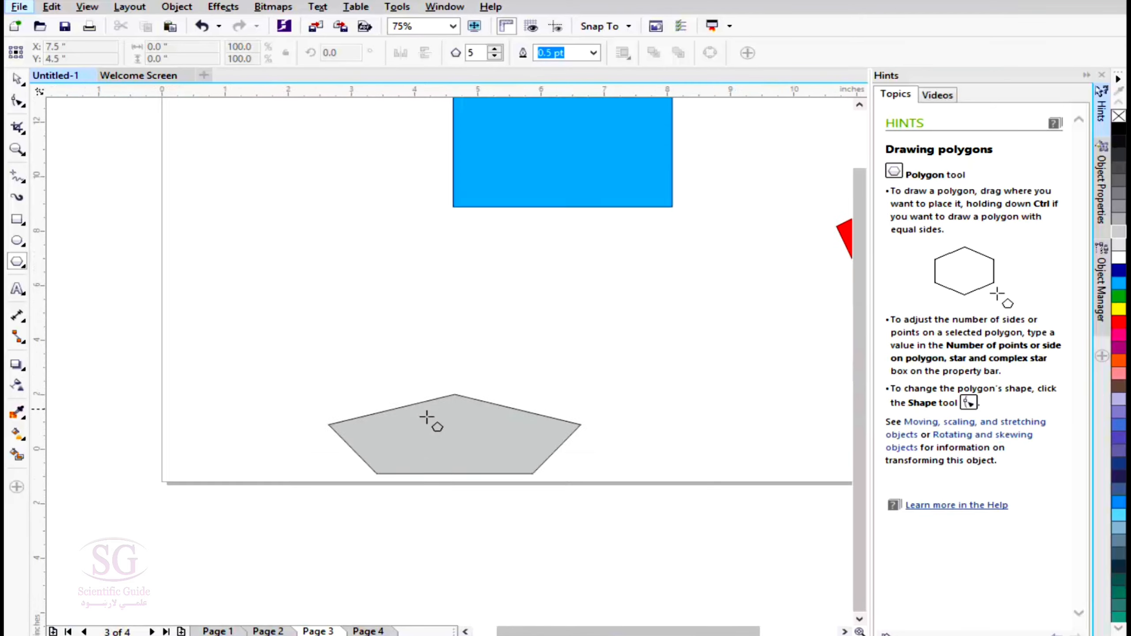
pyautogui.scroll(1, 669, 352)
pyautogui.scroll(-1, 669, 352)
pyautogui.scroll(1, 348, 246)
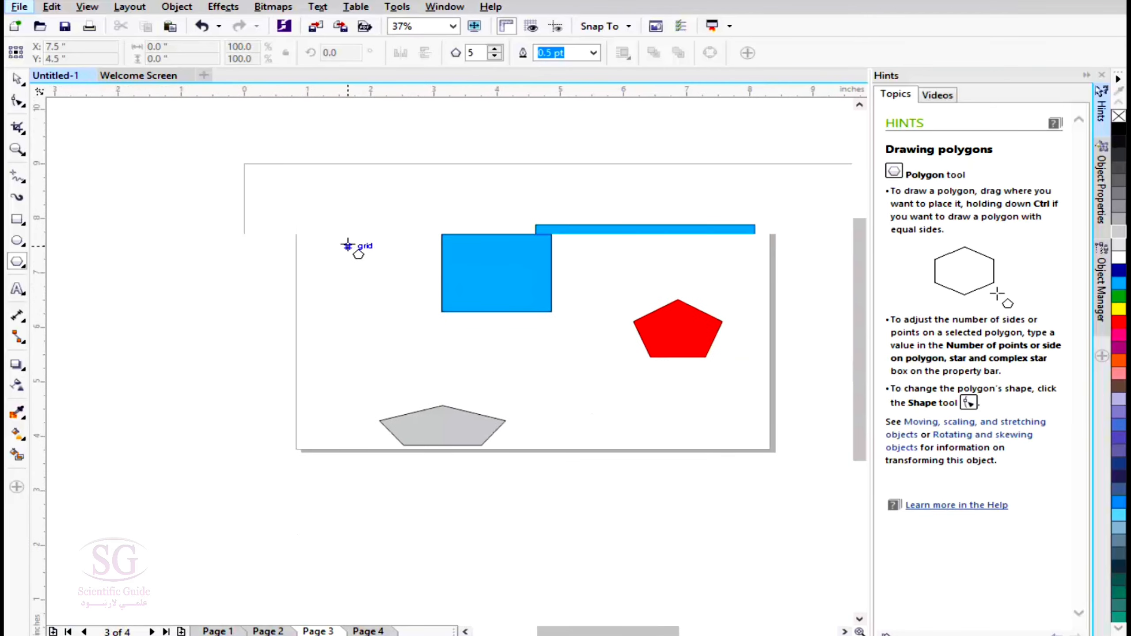
pyautogui.scroll(-1, 379, 268)
pyautogui.scroll(1, 707, 349)
# Magnify the red pentagon to 1200% and follow its upper-right edge vertically and horizontally to the right corner
pyautogui.scroll(2, 707, 349)
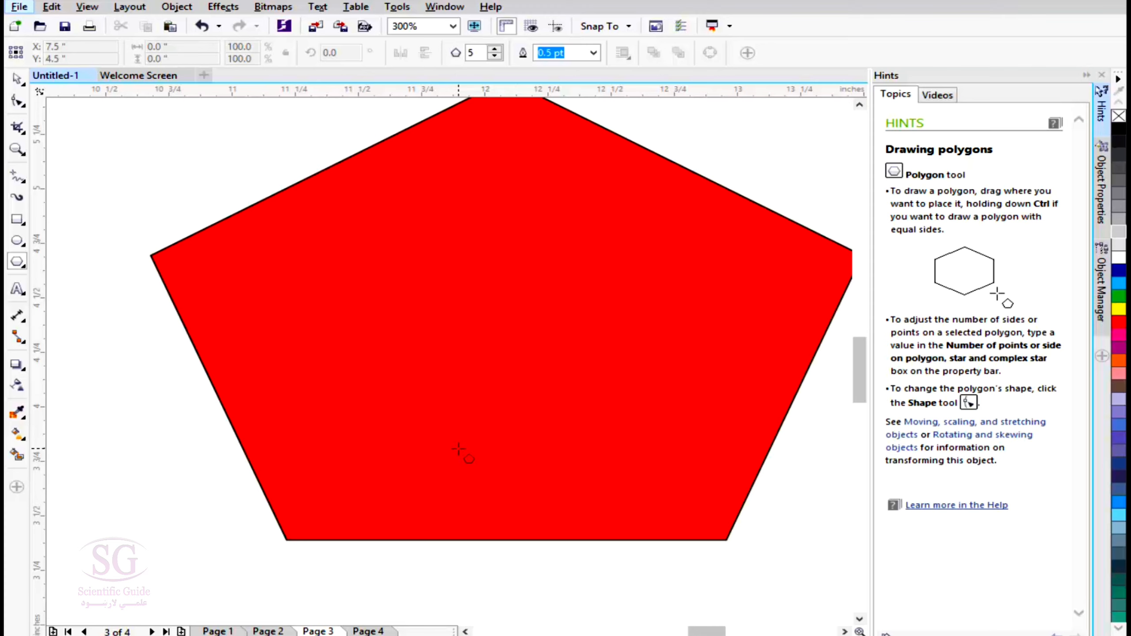
pyautogui.scroll(-3, 555, 349)
pyautogui.scroll(3, 559, 312)
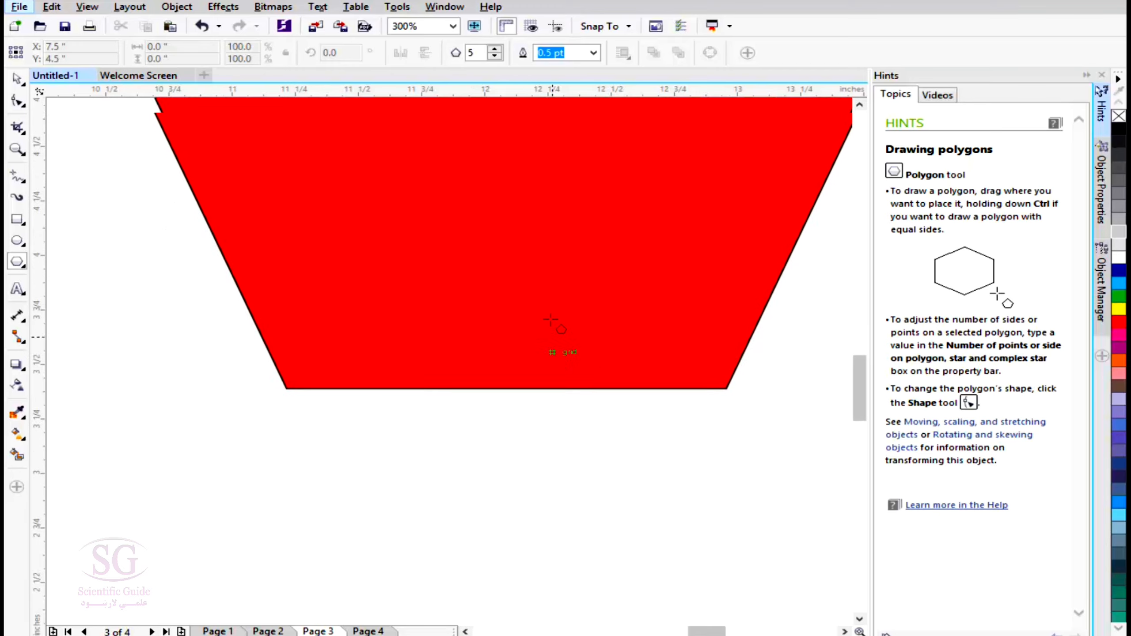
pyautogui.scroll(2, 783, 314)
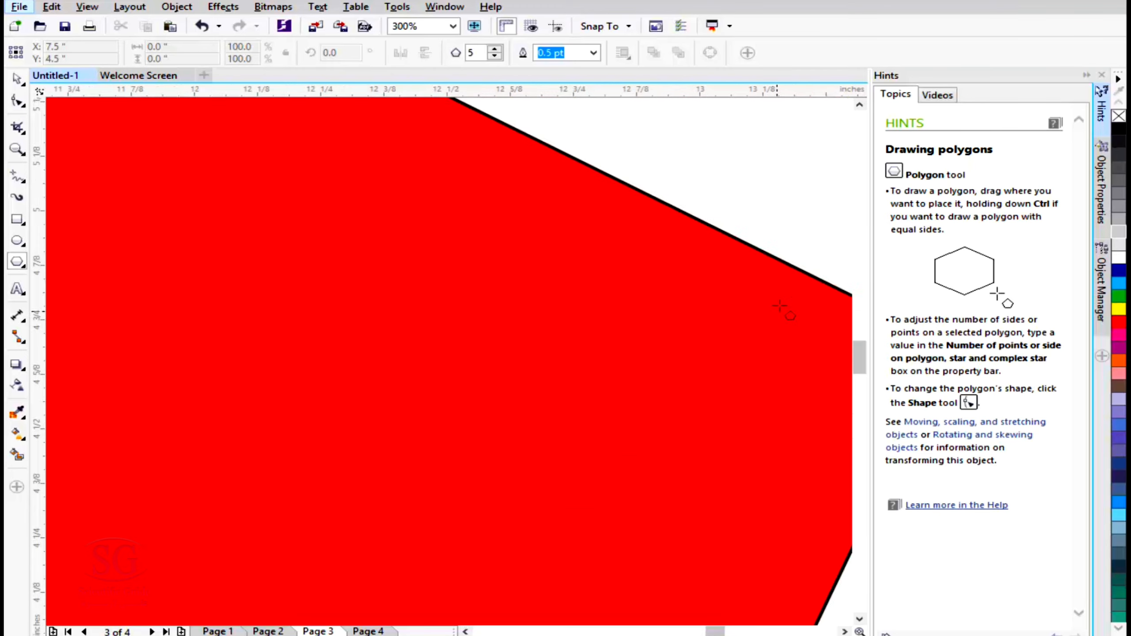
pyautogui.scroll(5, 794, 258)
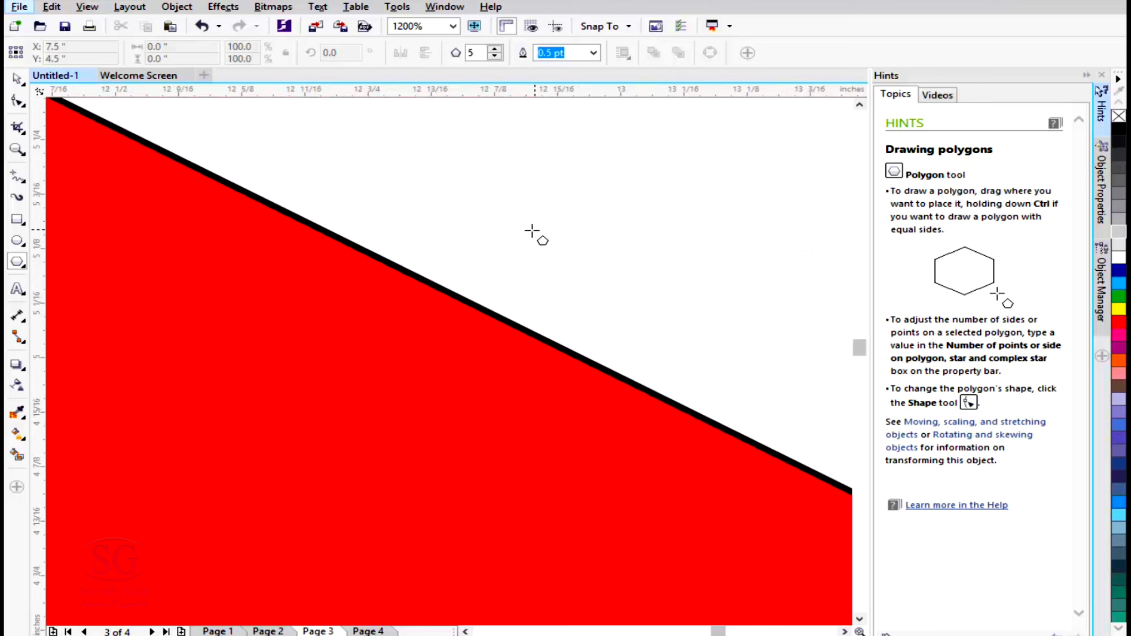
pyautogui.scroll(1, 490, 241)
pyautogui.scroll(2, 488, 241)
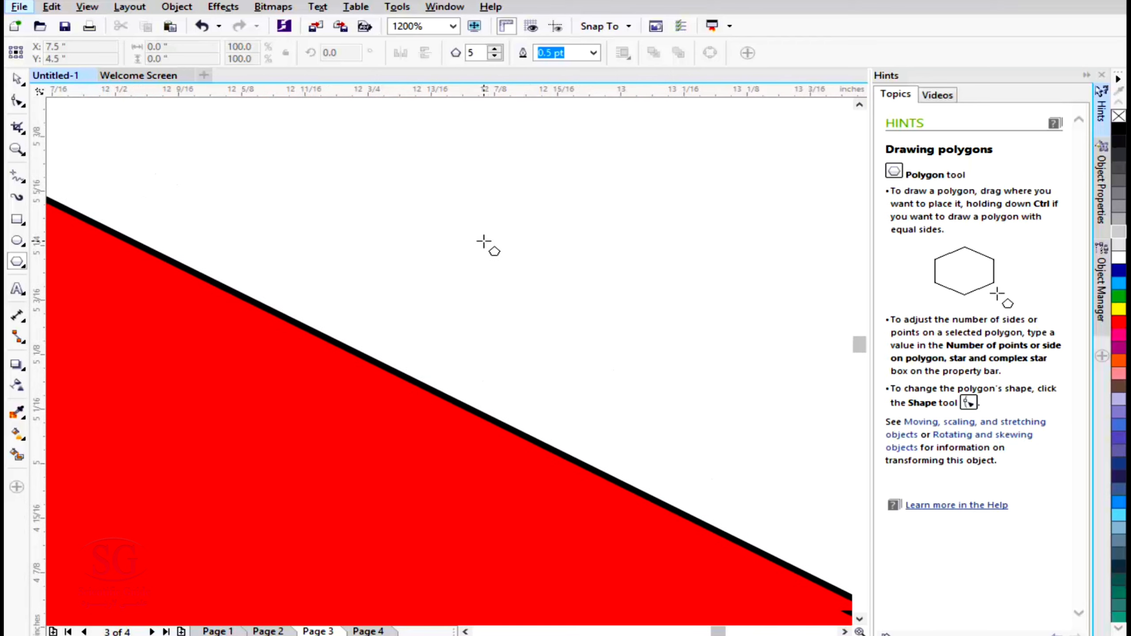
pyautogui.scroll(-3, 486, 241)
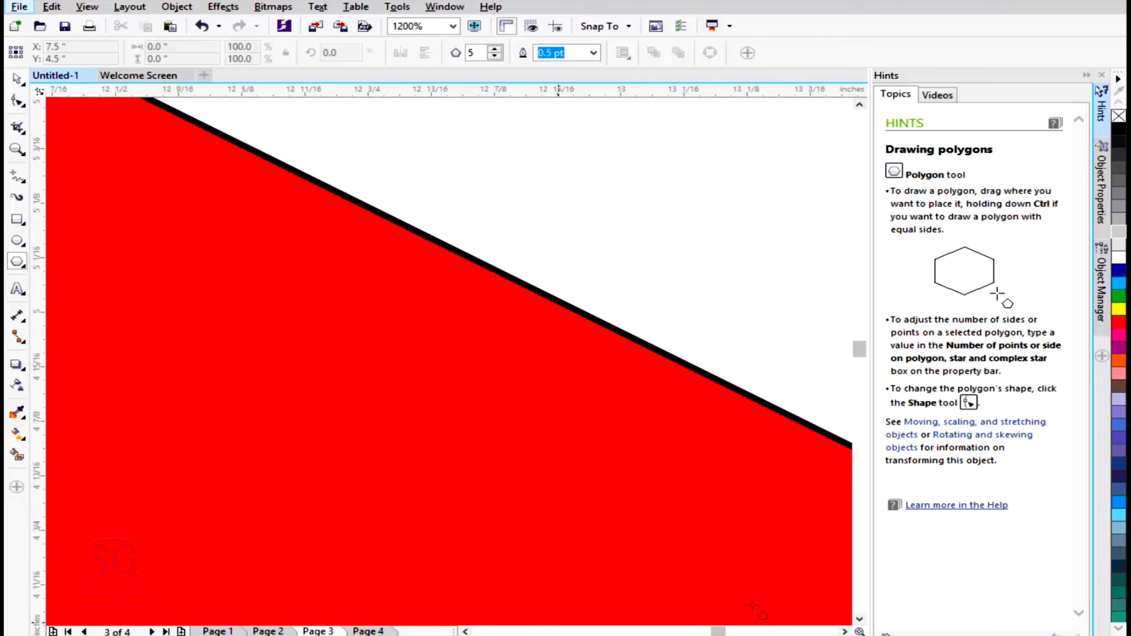
pyautogui.hscroll(5, 614, 462)
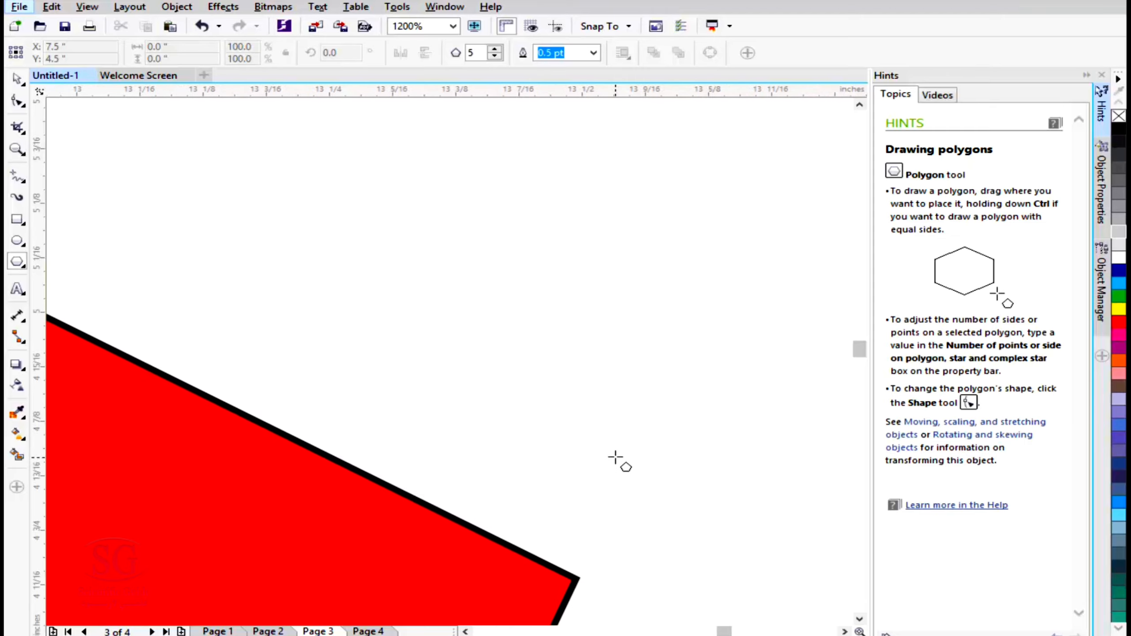
# Zoom back to 150% and scroll the view so the red pentagon is centred
pyautogui.scroll(-6, 649, 393)
pyautogui.scroll(3, 649, 393)
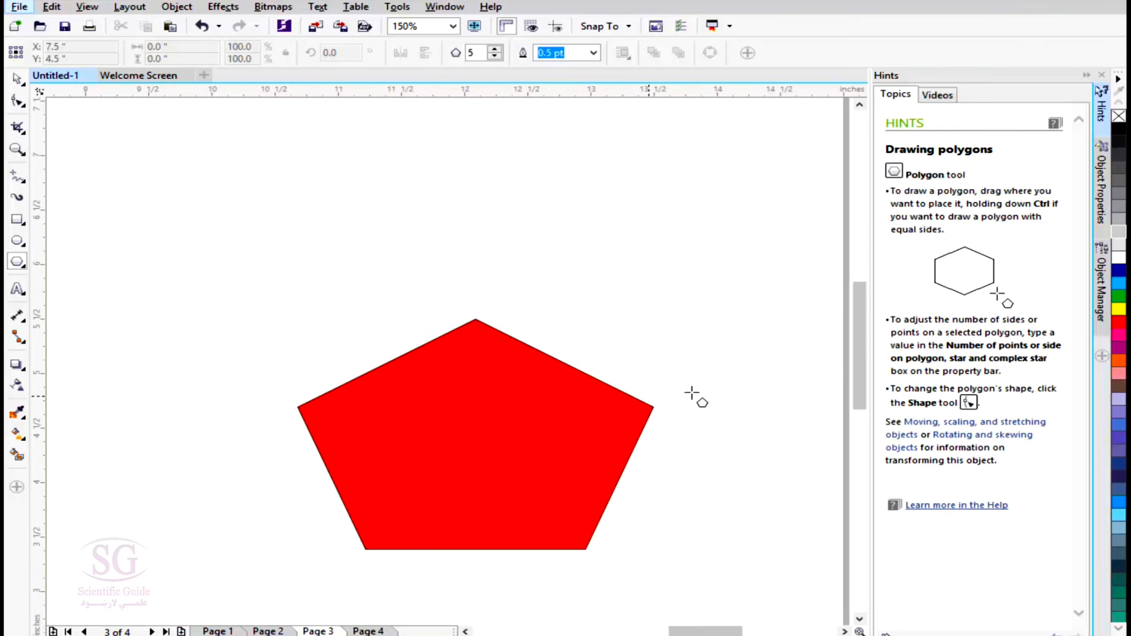
pyautogui.moveTo(862, 372)
pyautogui.mouseDown()
pyautogui.moveTo(864, 292)
pyautogui.moveTo(873, 362)
pyautogui.mouseUp()
pyautogui.moveTo(727, 624)
pyautogui.mouseDown()
pyautogui.moveTo(661, 624)
pyautogui.moveTo(719, 622)
pyautogui.mouseUp()
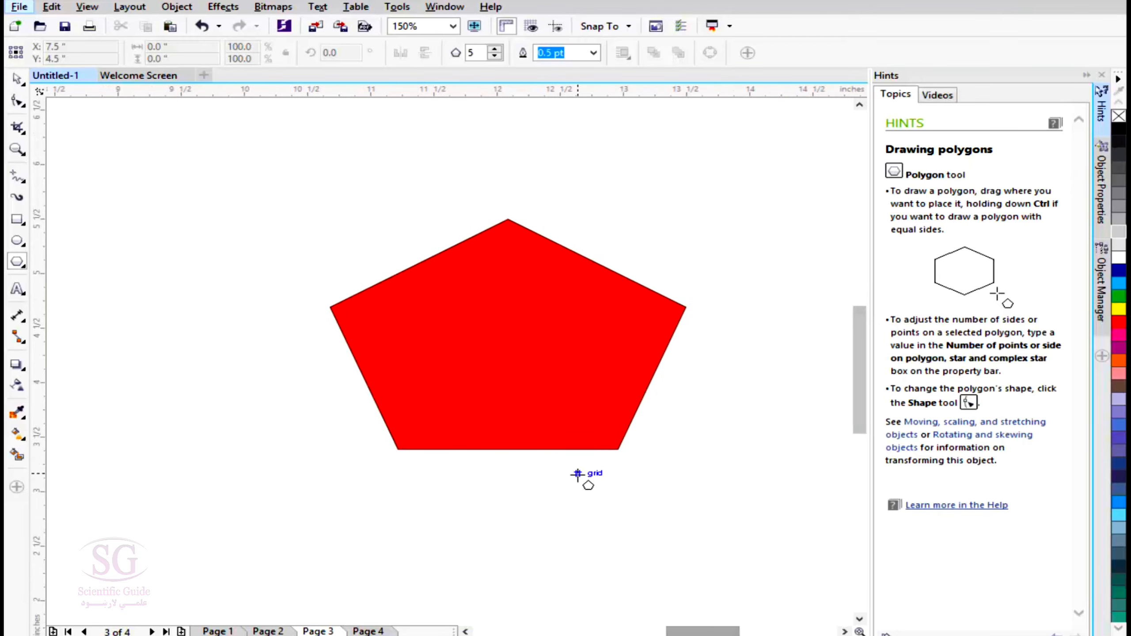
# Move the red pentagon a short distance left and down using the Pick tool
pyautogui.press('h')
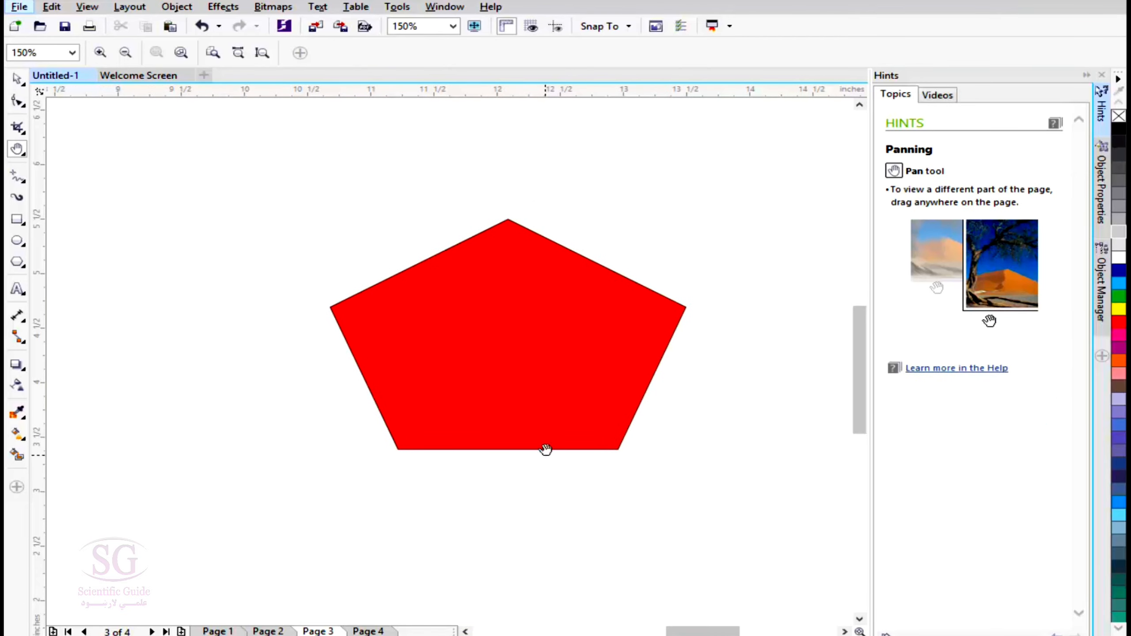
pyautogui.click(17, 78)
pyautogui.moveTo(523, 342); pyautogui.dragTo(439, 370)
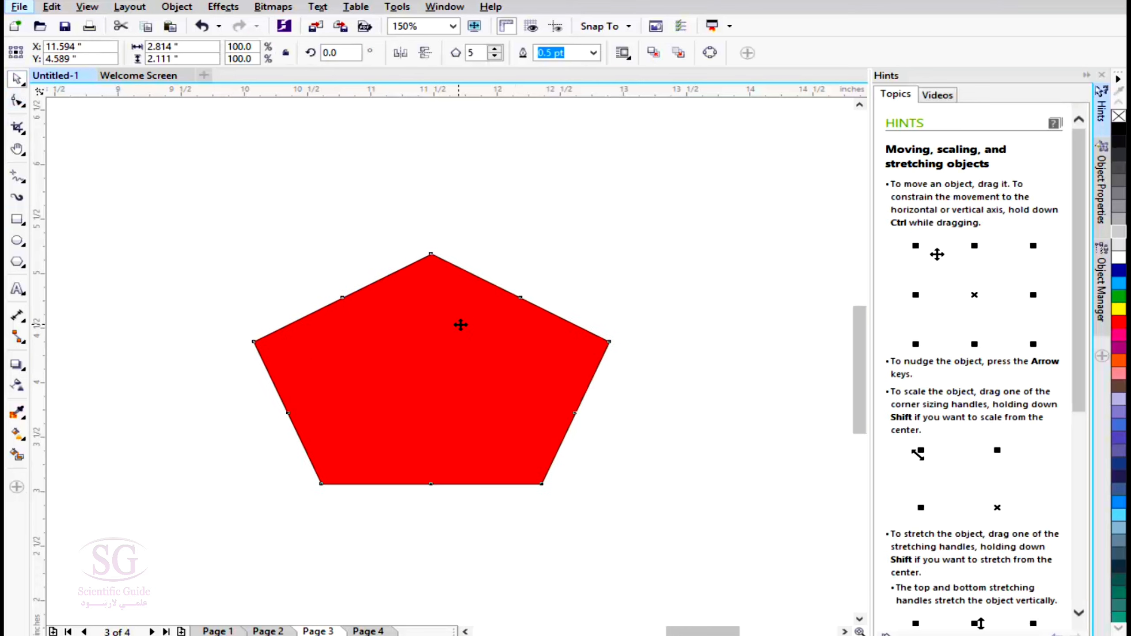
# Magnify the red pentagon to 1200% and pan along its outline to the upper-left edge
pyautogui.scroll(3, 493, 344)
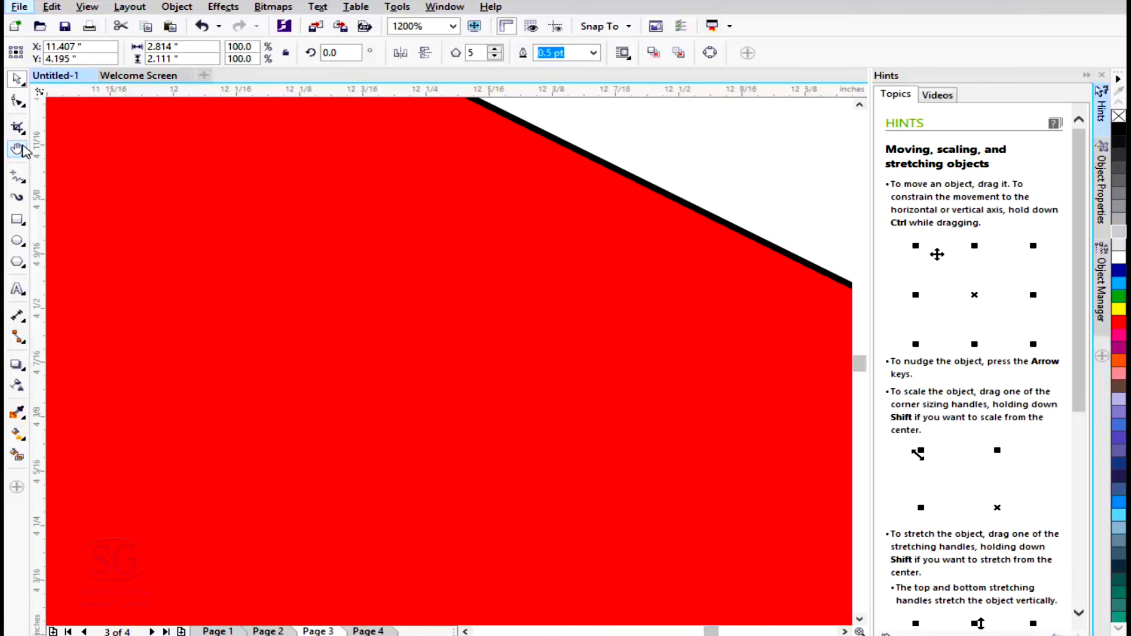
pyautogui.press('h')
pyautogui.moveTo(560, 261); pyautogui.dragTo(775, 365)
pyautogui.moveTo(223, 147); pyautogui.dragTo(538, 336)
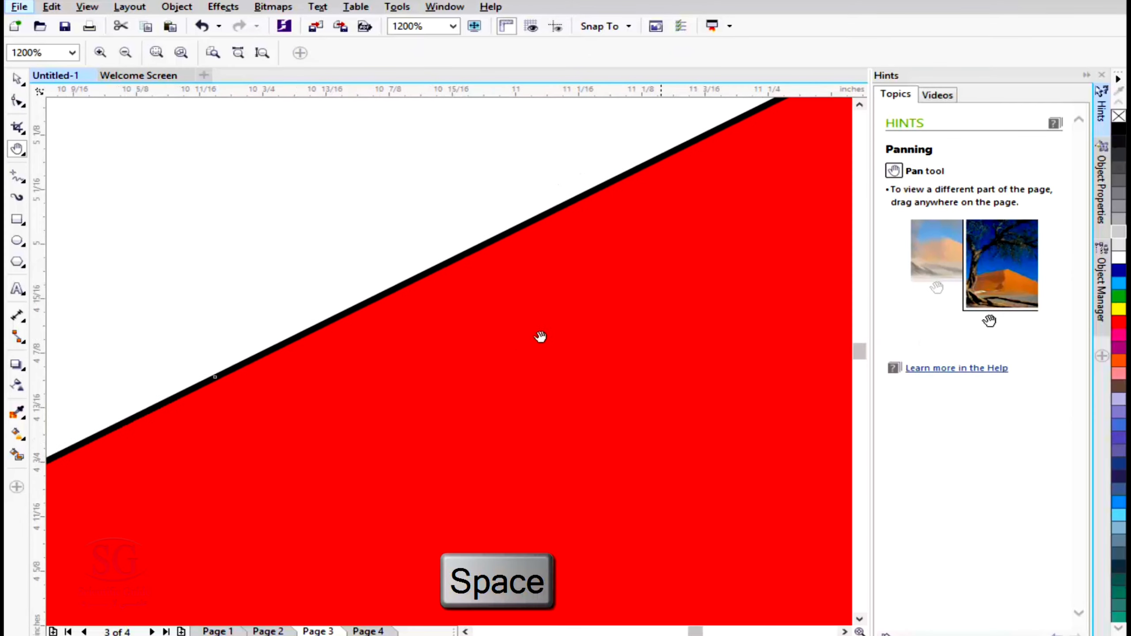
# Switch back to the Pick tool, shift the red pentagon further right, and return the zoom to 150%
pyautogui.press('space')
pyautogui.moveTo(312, 348); pyautogui.dragTo(711, 180)
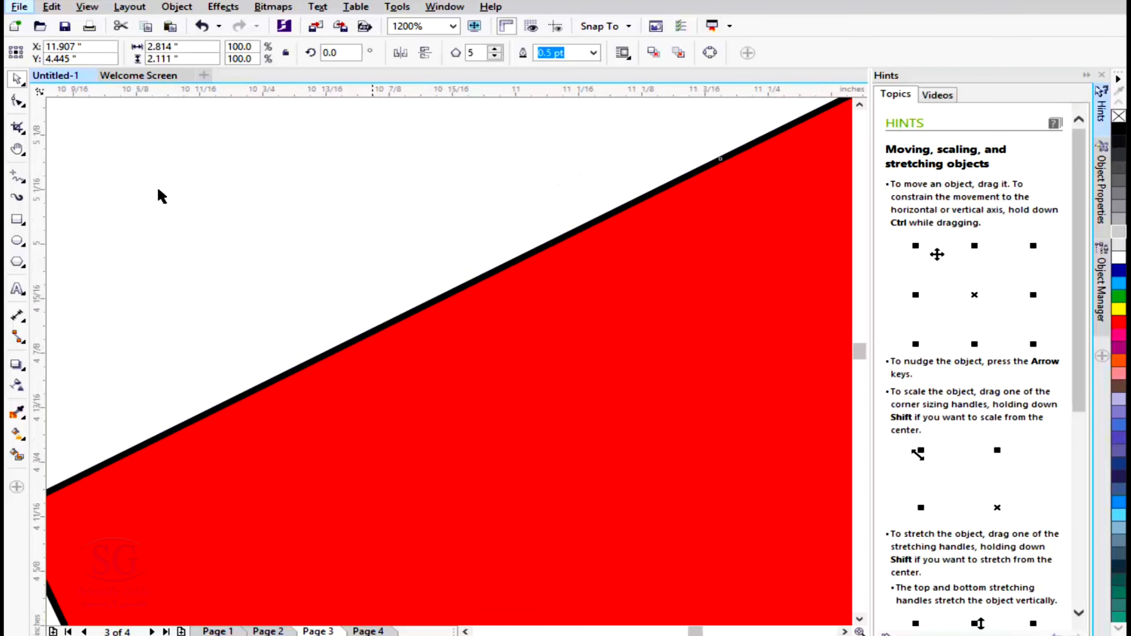
pyautogui.scroll(-5, 248, 325)
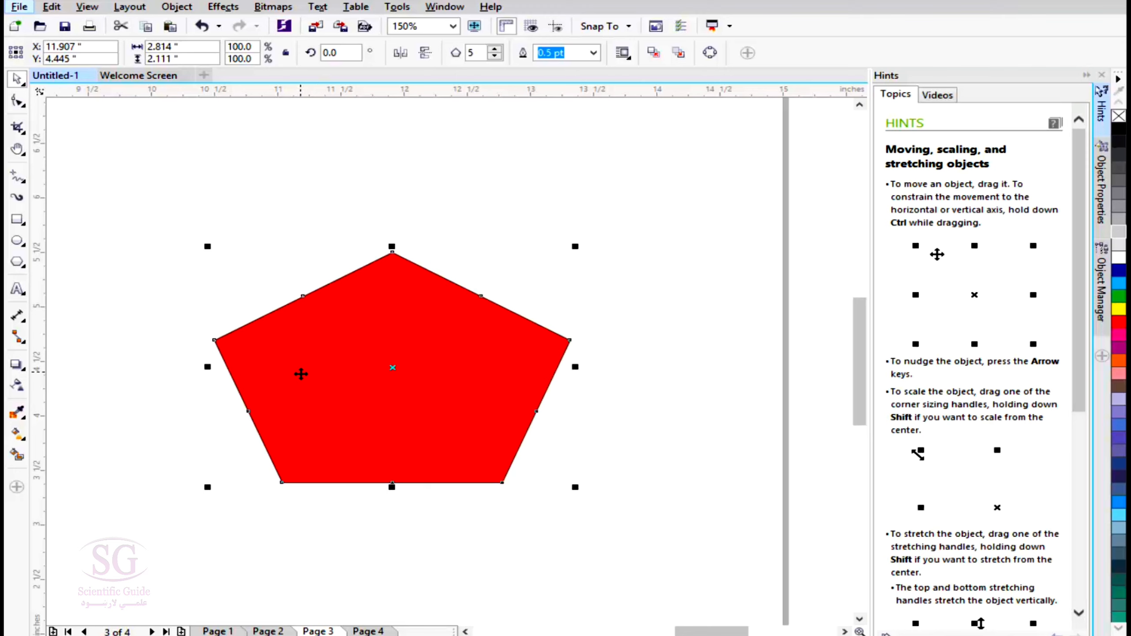
# Copy and paste the red pentagon, positioning the pasted copy so it overlaps the original from above
pyautogui.hotkey('ctrl', 'c')
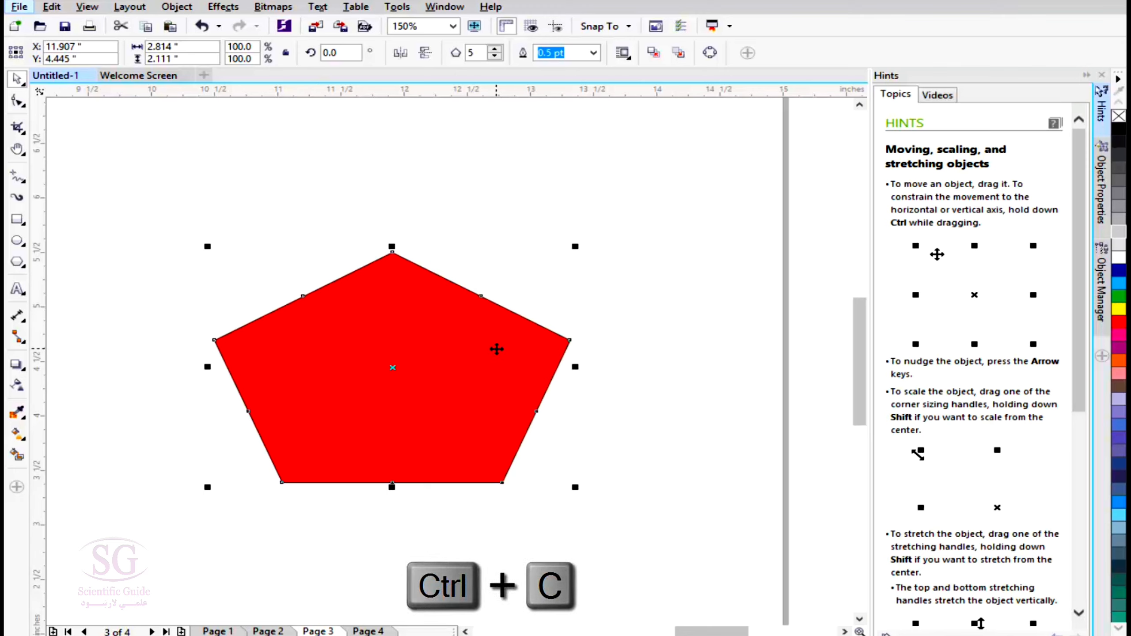
pyautogui.hotkey('ctrl', 'v')
pyautogui.moveTo(454, 348); pyautogui.dragTo(600, 312)
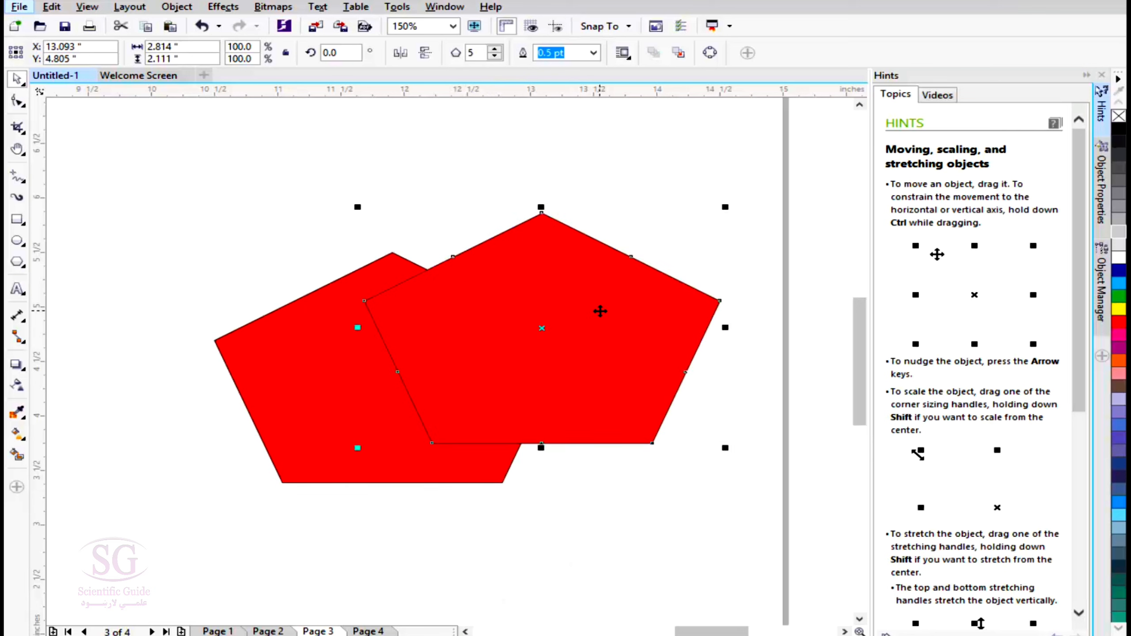
pyautogui.moveTo(599, 311); pyautogui.dragTo(434, 253)
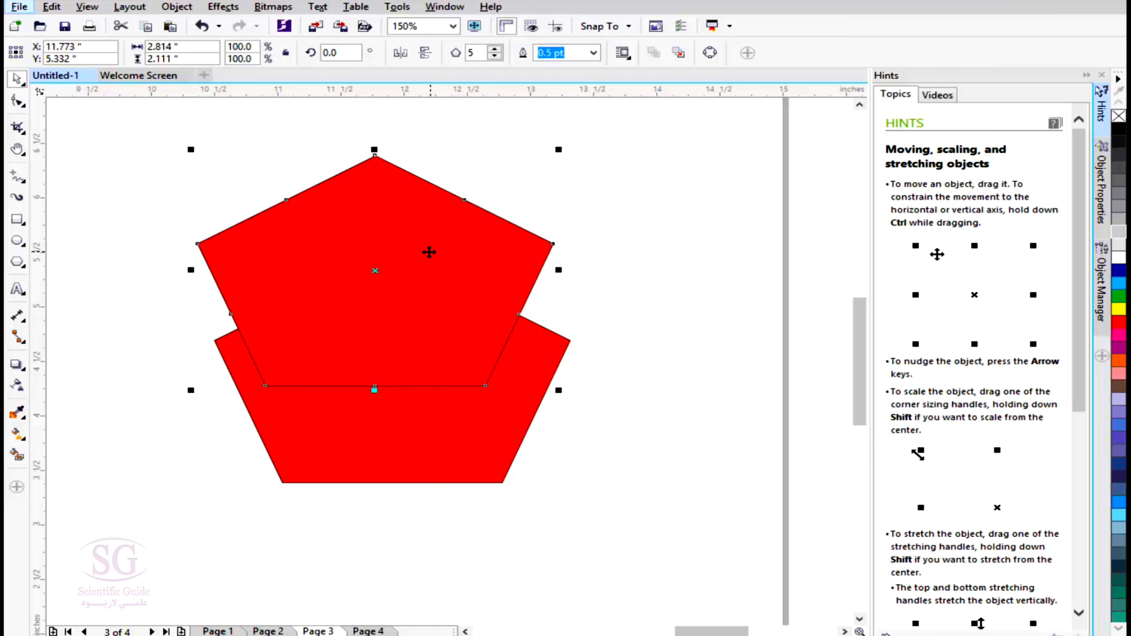
# Duplicate the upper red pentagon using the current duplicate distance
pyautogui.click(650, 202)
pyautogui.click(435, 251)
pyautogui.hotkey('ctrl', 'd')
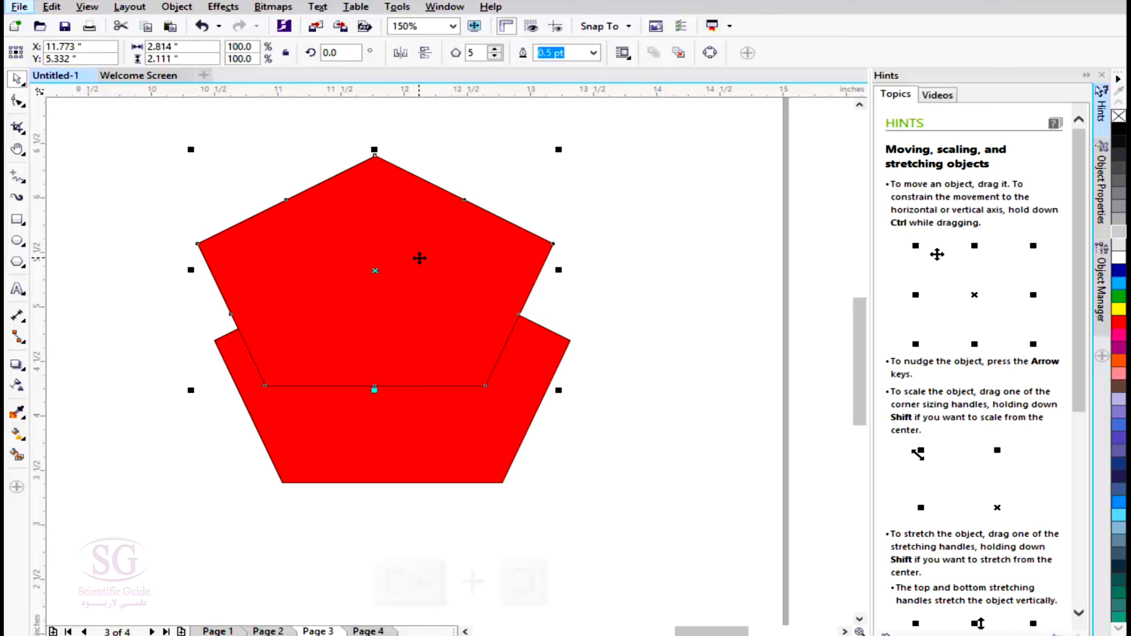
pyautogui.hotkey('ctrl', 'd')
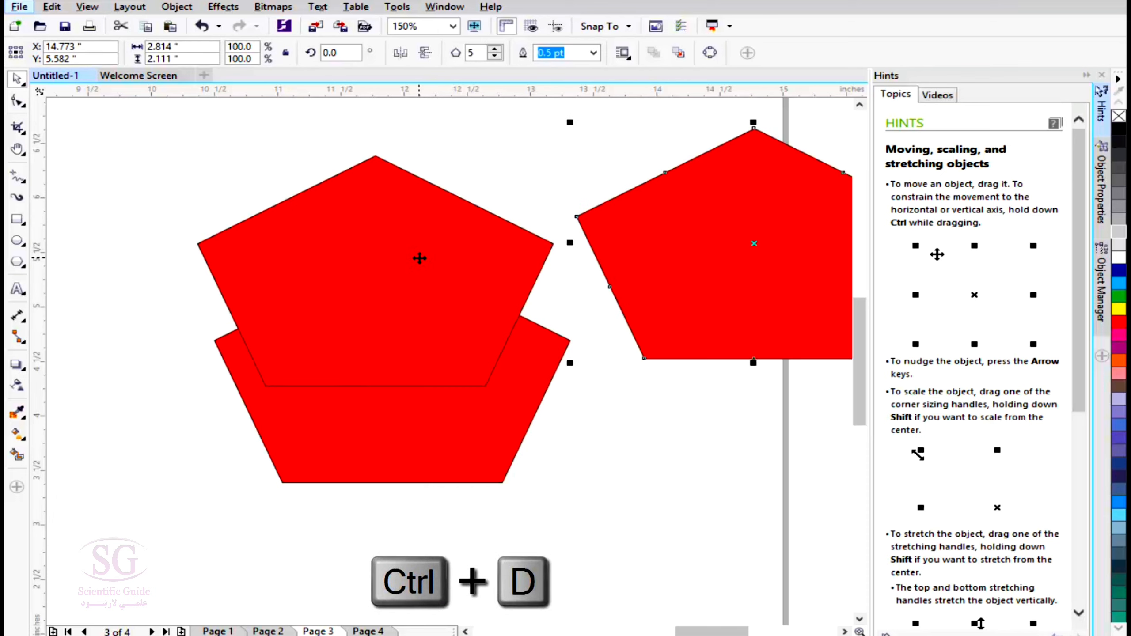
# Set the horizontal duplicate distance to 1 inch and duplicate the upper red pentagon with it
pyautogui.click(600, 154)
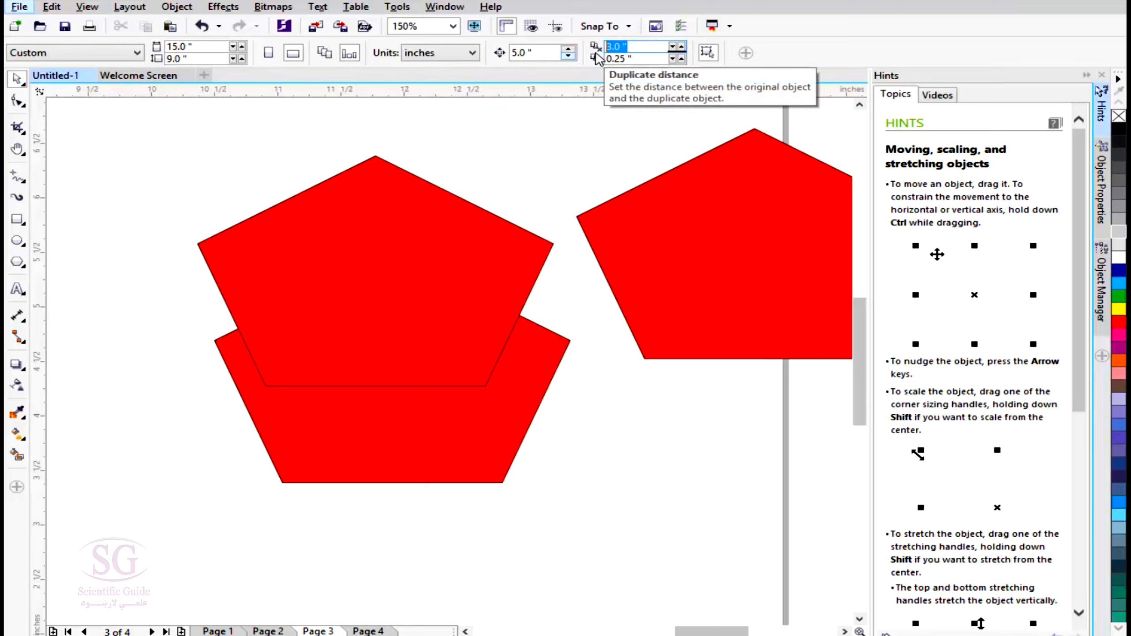
pyautogui.write('1')
pyautogui.click(379, 268)
pyautogui.hotkey('ctrl', 'd')
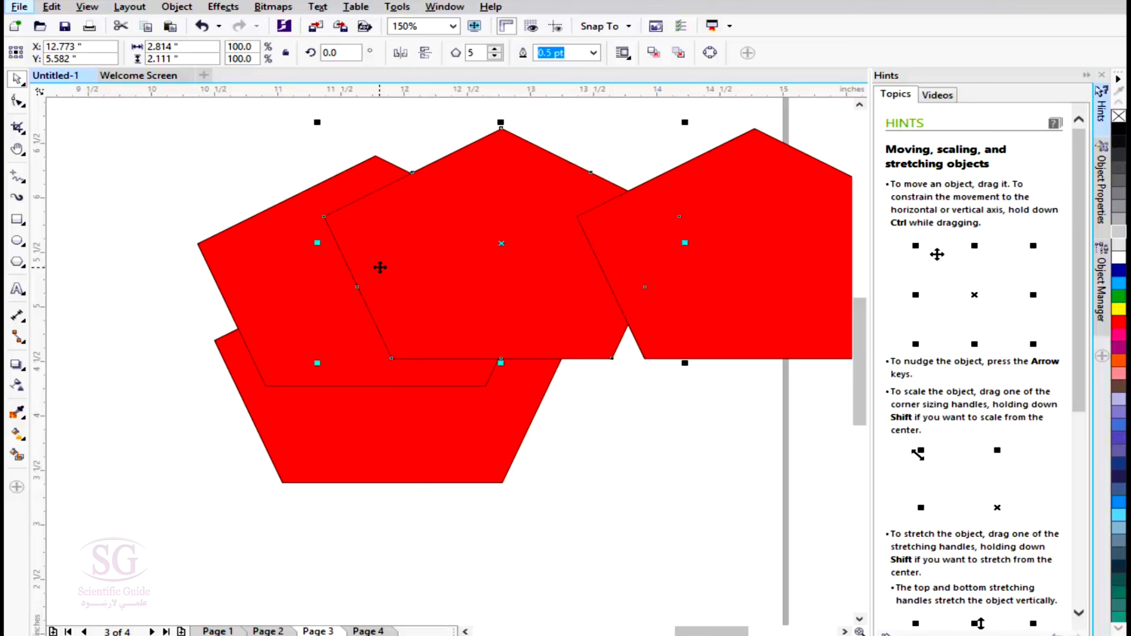
# Move the newest red pentagon duplicate down so it lies over the lowest pentagon
pyautogui.moveTo(416, 262); pyautogui.dragTo(305, 296)
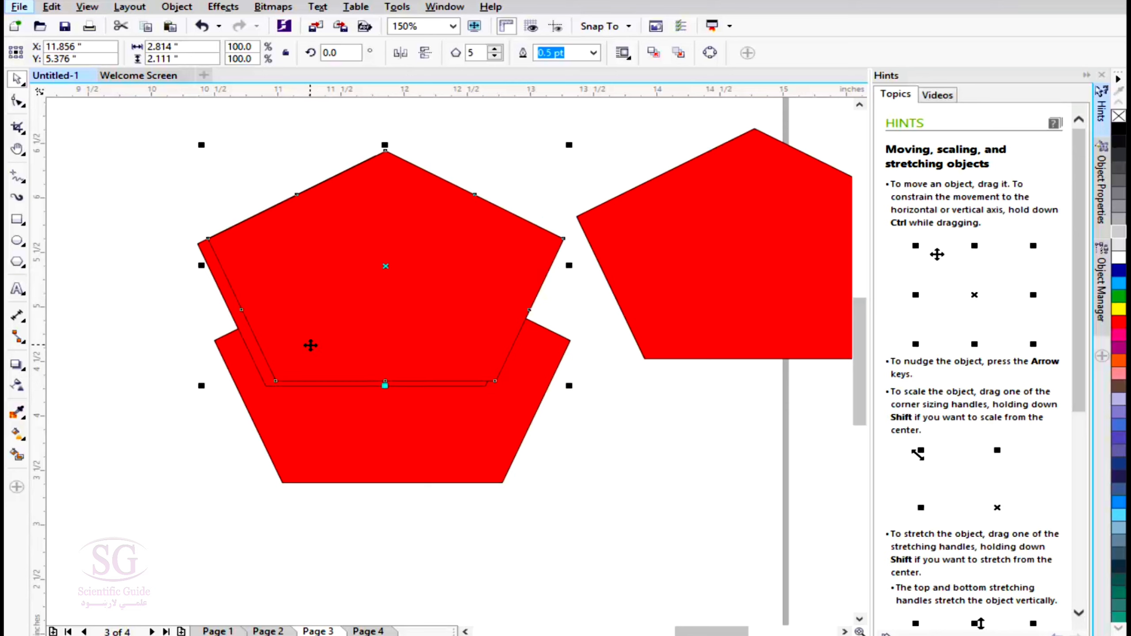
pyautogui.moveTo(267, 355); pyautogui.dragTo(269, 380)
pyautogui.moveTo(400, 324); pyautogui.dragTo(397, 403)
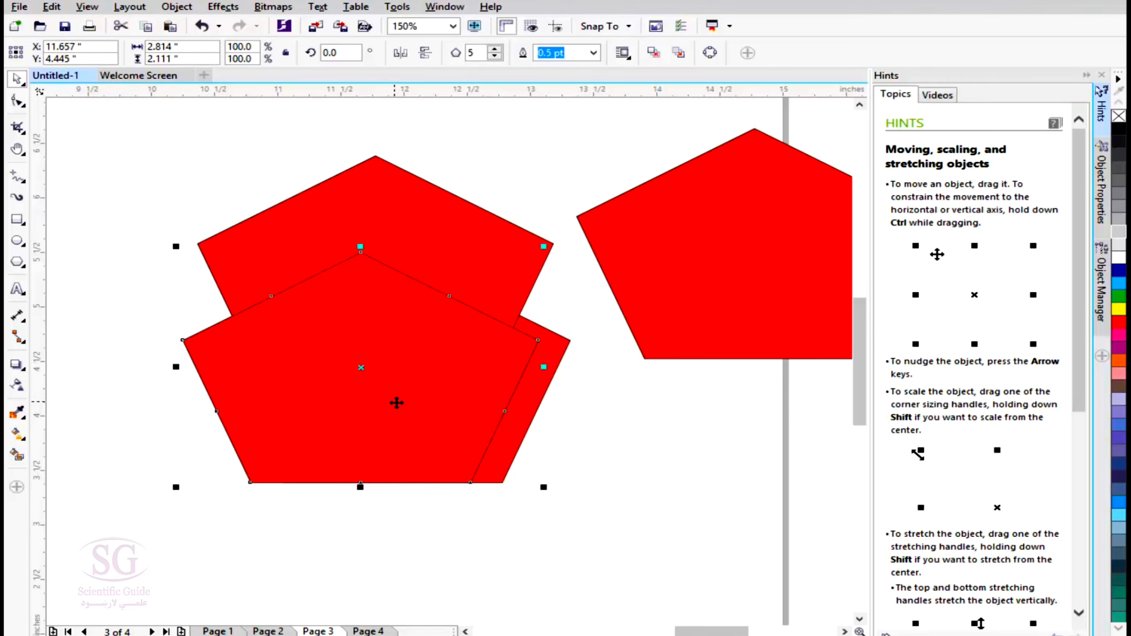
# Zoom out to 37% and use the Navigator to look over the shapes on the page
pyautogui.scroll(-3, 397, 403)
pyautogui.scroll(1, 403, 405)
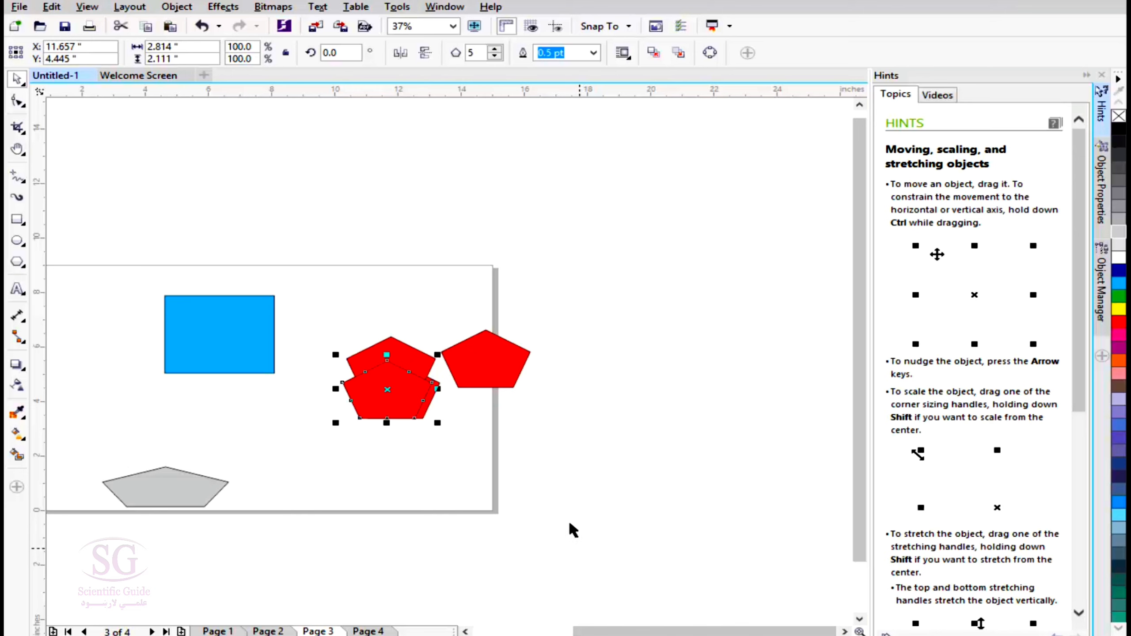
pyautogui.scroll(1, 562, 481)
pyautogui.scroll(-1, 512, 424)
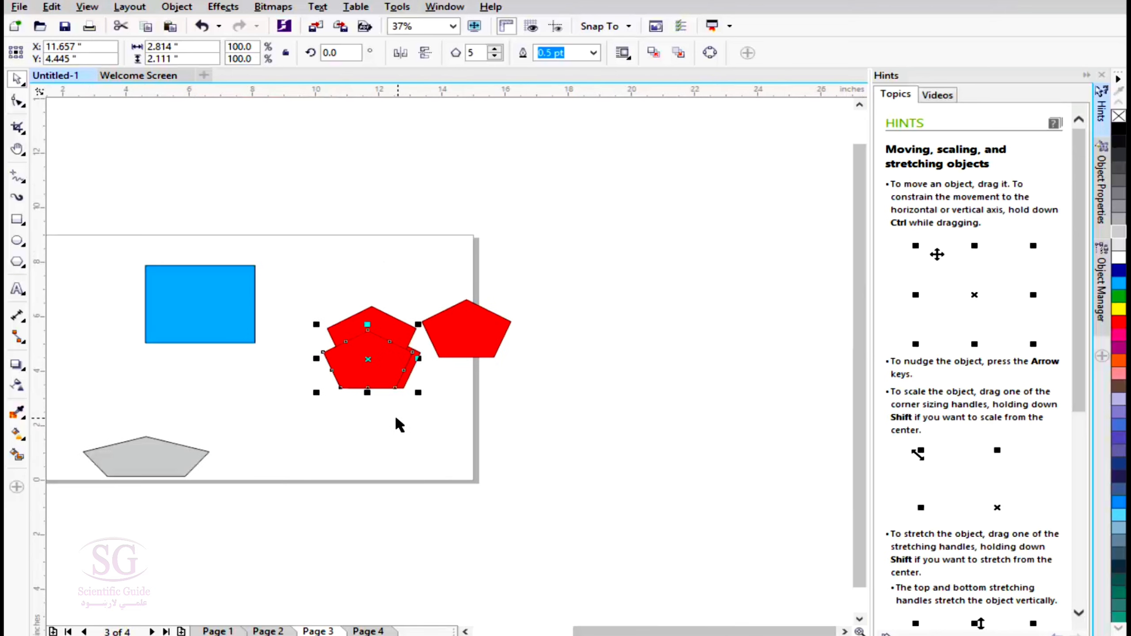
pyautogui.press('n')
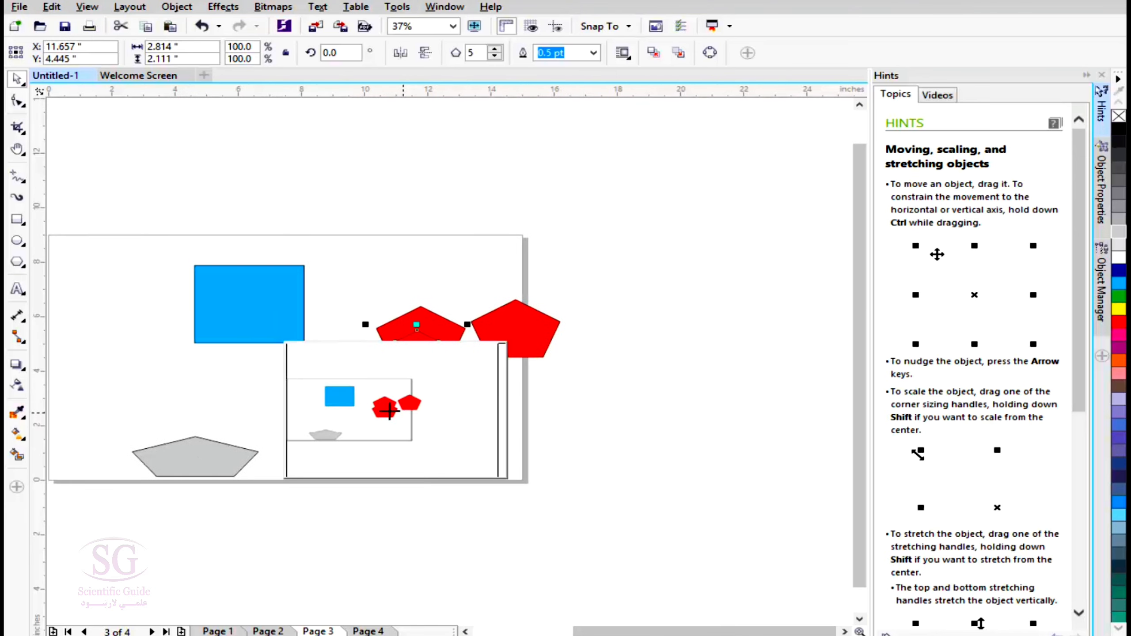
pyautogui.click(422, 454)
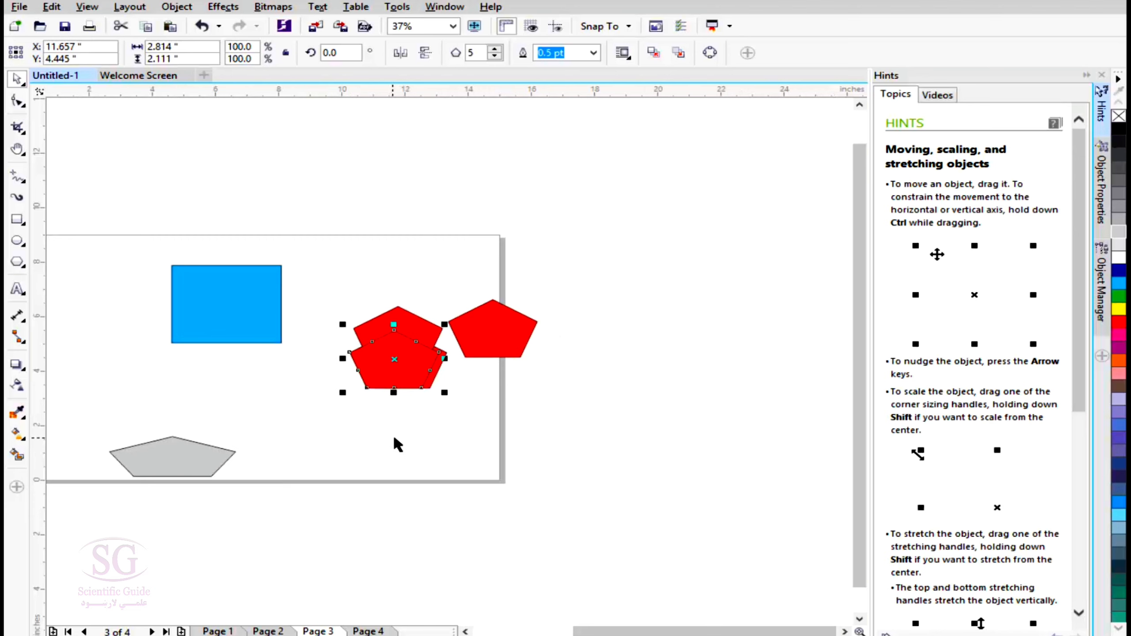
pyautogui.click(403, 439)
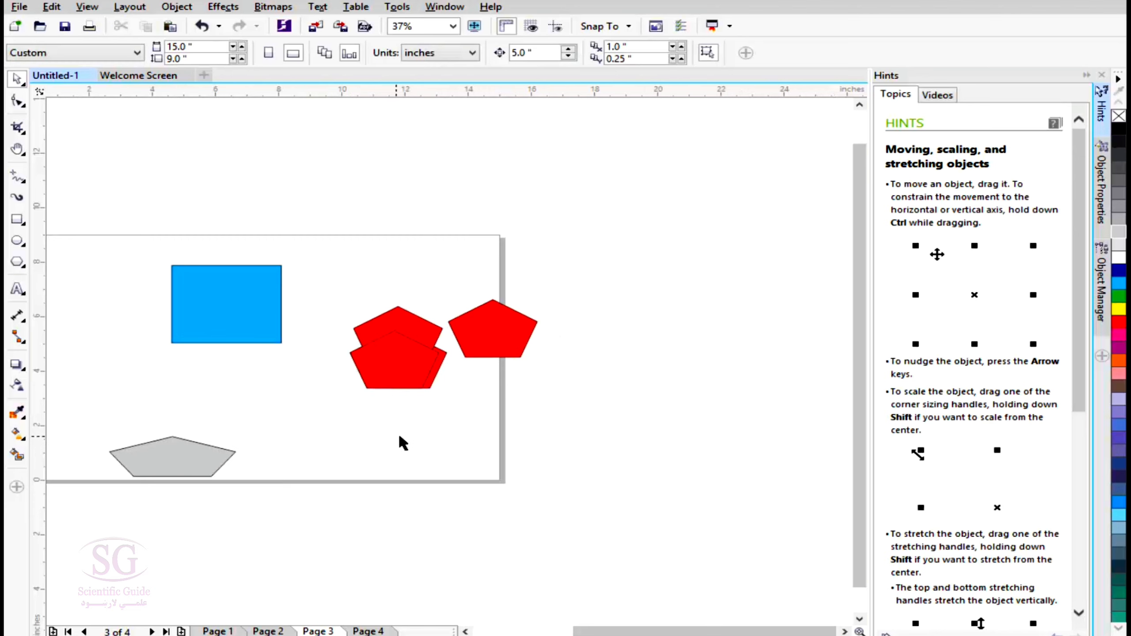
pyautogui.press('n')
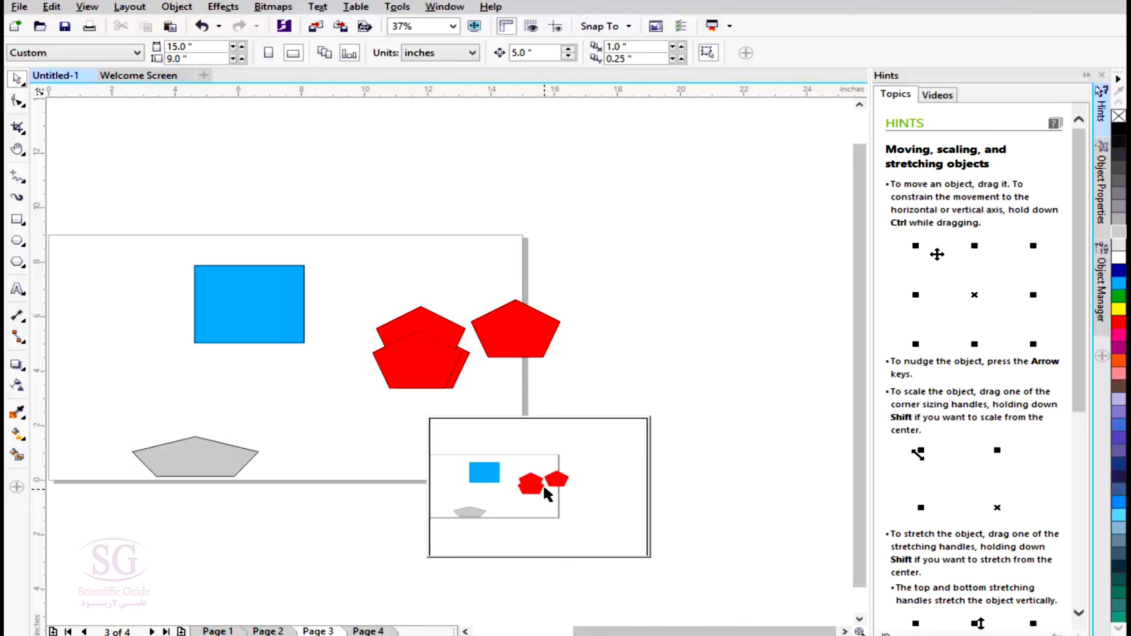
pyautogui.click(543, 484)
pyautogui.click(859, 632)
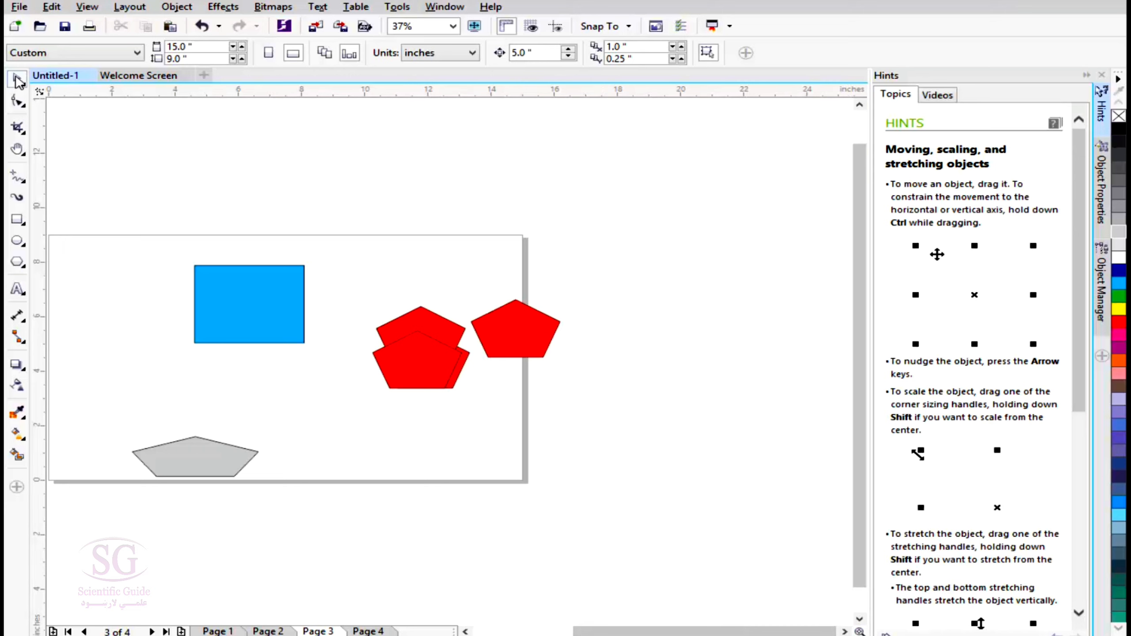
# Move the blue rectangle above the page, duplicate it there and delete the duplicate
pyautogui.moveTo(261, 303); pyautogui.dragTo(342, 193)
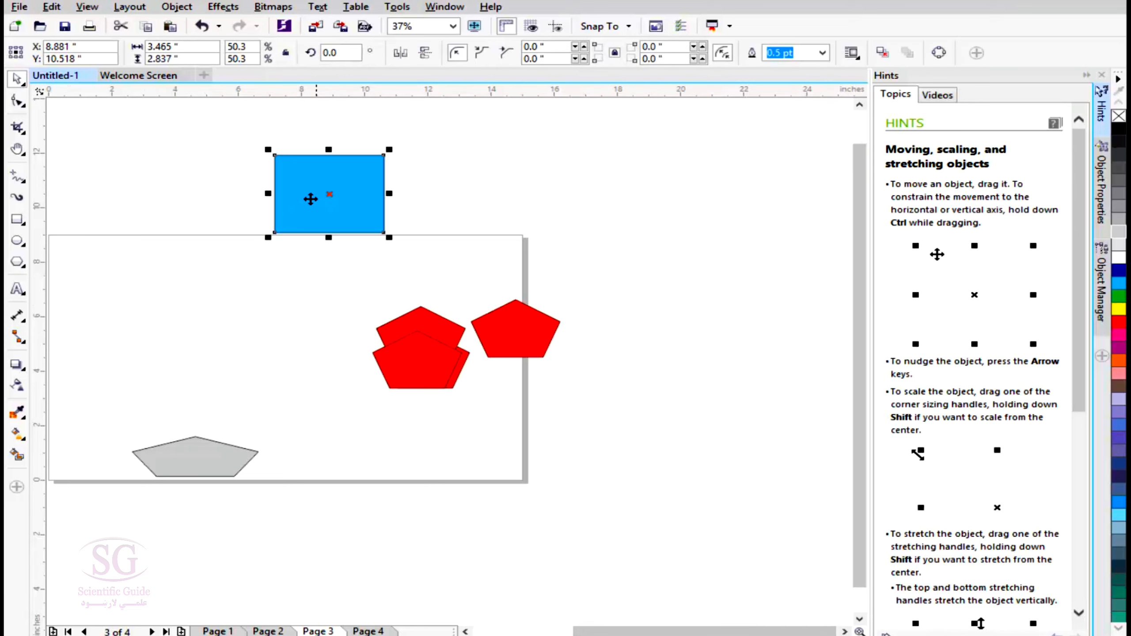
pyautogui.hotkey('ctrl', 'd')
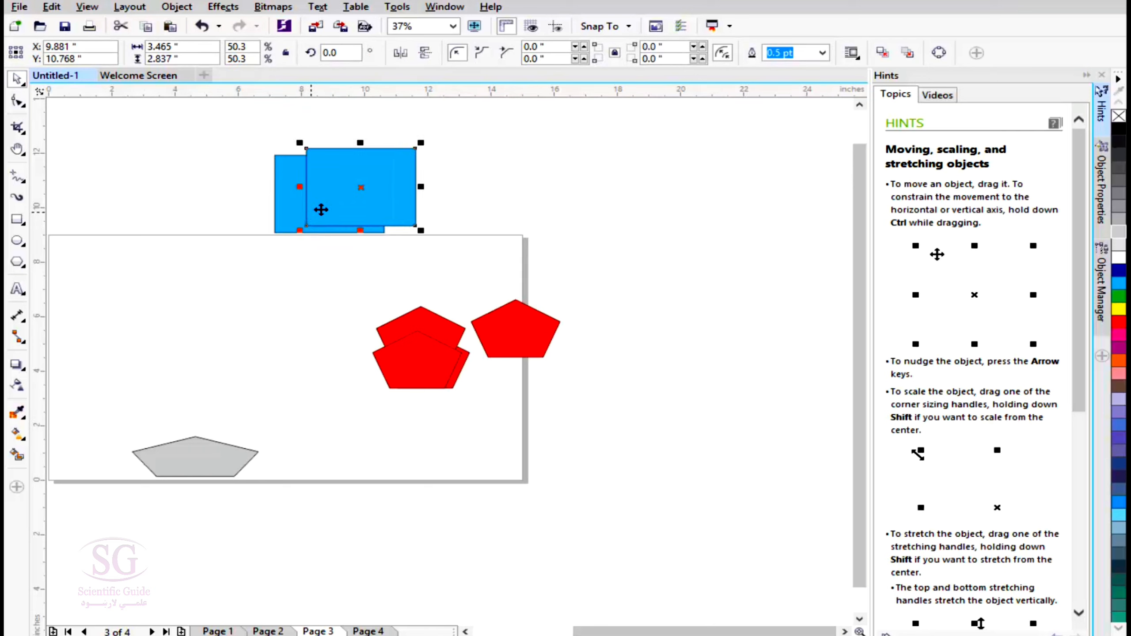
pyautogui.press('Delete')
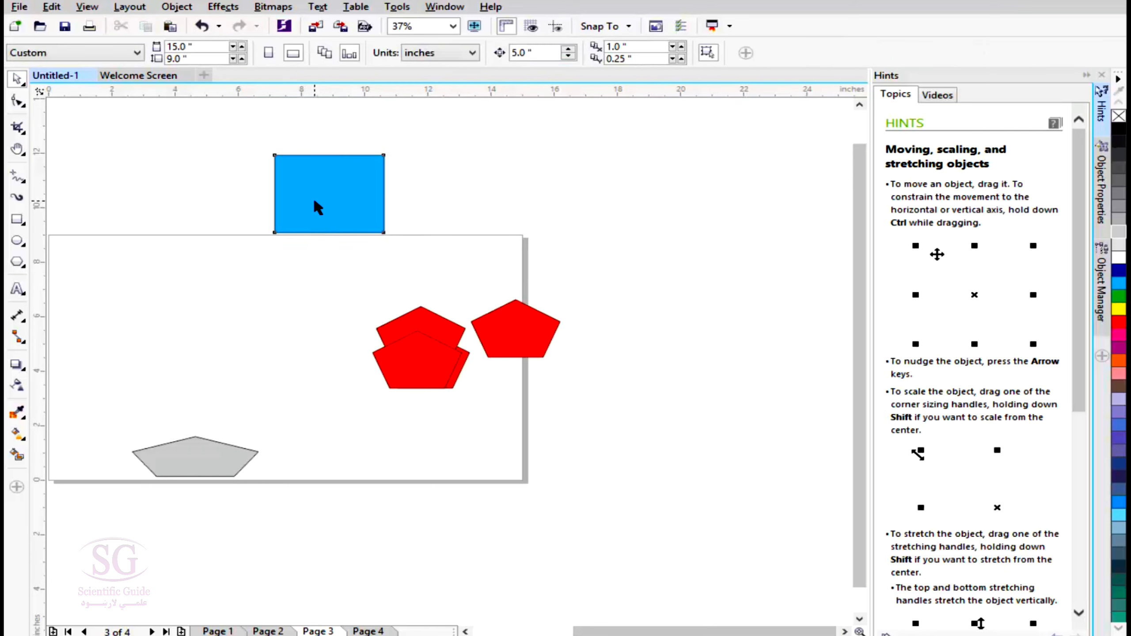
# Bring the blue rectangle back onto the page and delete all the red pentagons
pyautogui.moveTo(314, 201); pyautogui.dragTo(338, 280)
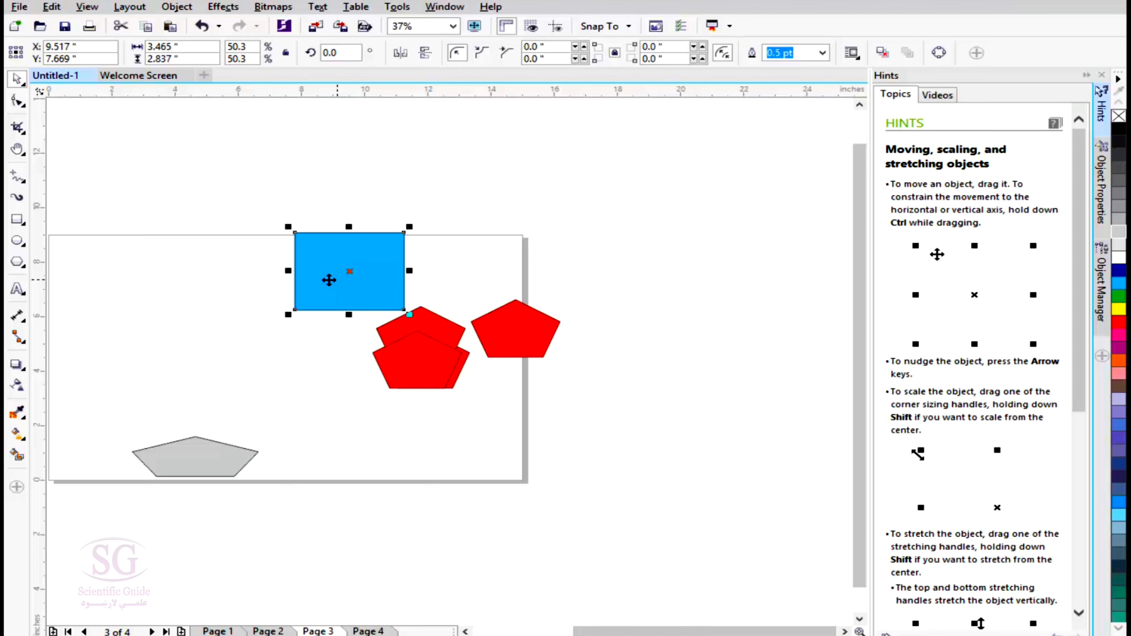
pyautogui.moveTo(338, 280); pyautogui.dragTo(238, 326)
pyautogui.moveTo(361, 263); pyautogui.dragTo(619, 405)
pyautogui.press('Delete')
# Place one copy of the blue rectangle directly to its right and another above the pair
pyautogui.moveTo(252, 327); pyautogui.dragTo(415, 289)
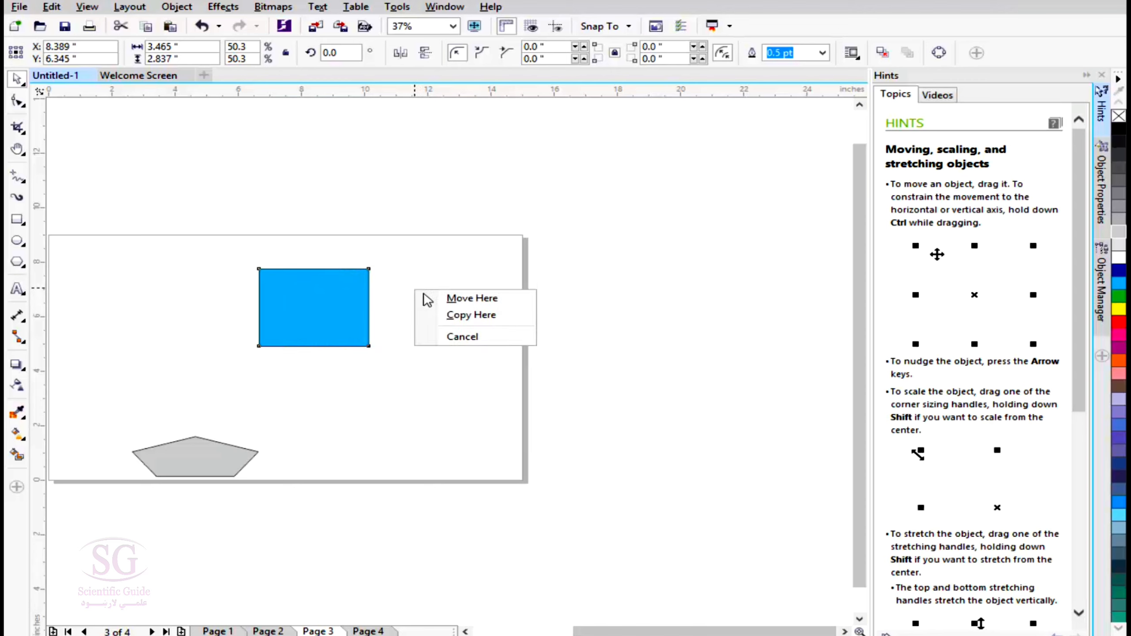
pyautogui.click(461, 315)
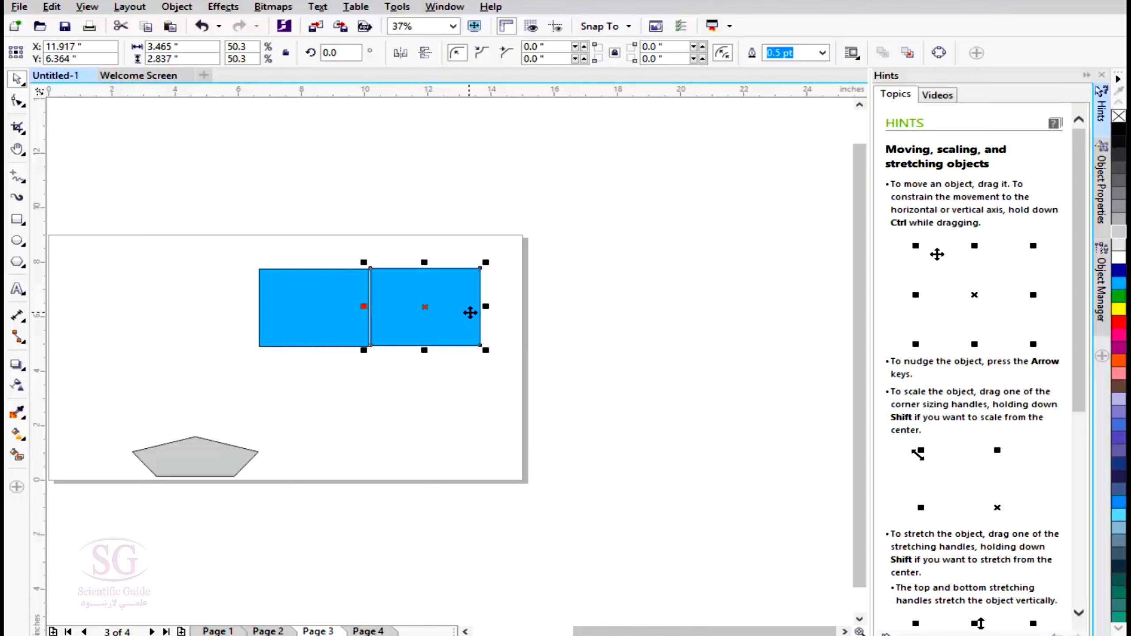
pyautogui.click(568, 332)
pyautogui.moveTo(369, 328); pyautogui.dragTo(409, 235)
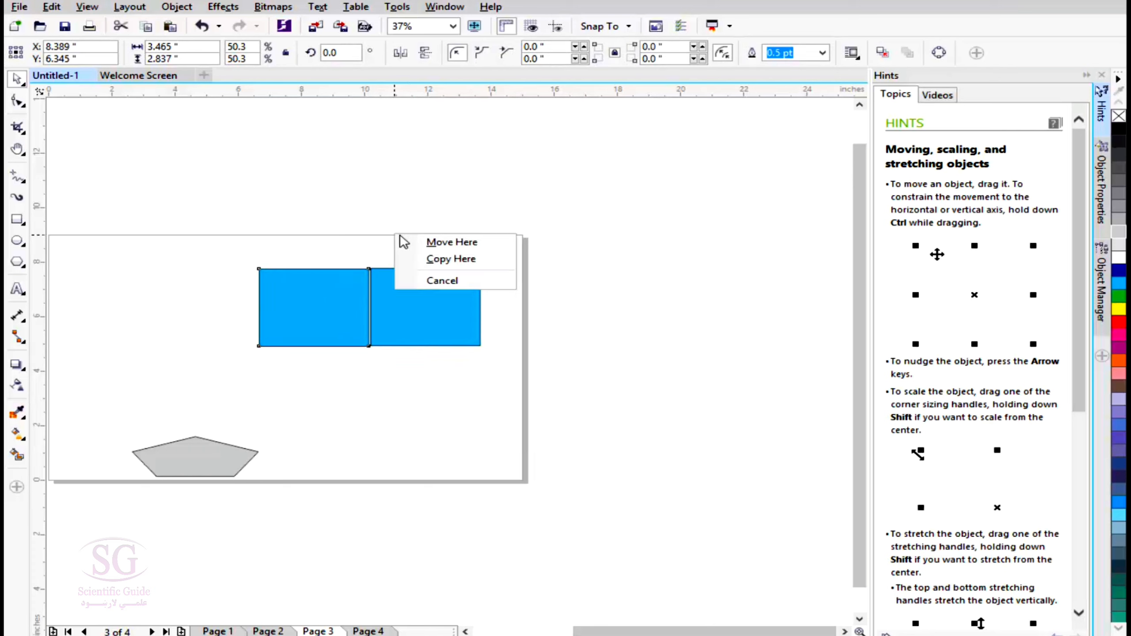
pyautogui.click(430, 258)
# Place two more copies of the blue rectangle side by side in a row directly beneath the first pair
pyautogui.moveTo(426, 300); pyautogui.dragTo(318, 384)
pyautogui.click(352, 416)
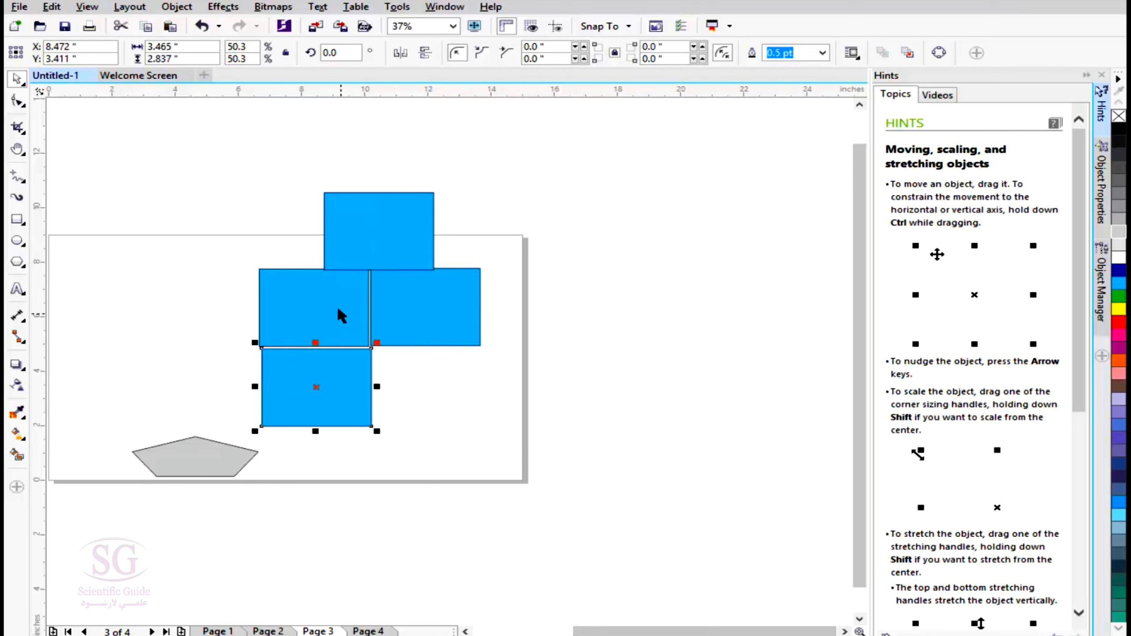
pyautogui.moveTo(339, 314); pyautogui.dragTo(457, 392)
pyautogui.click(478, 416)
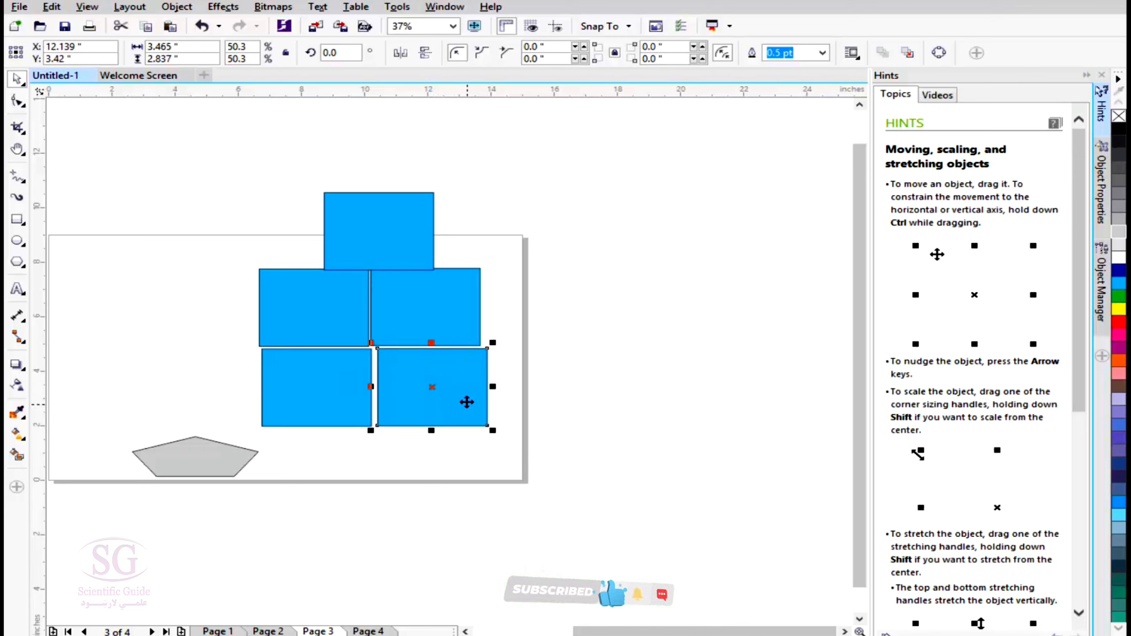
# Copy the topmost blue rectangle twice to form another row across the page's lower edge, leaving nothing selected
pyautogui.moveTo(376, 236); pyautogui.dragTo(314, 462)
pyautogui.click(389, 491)
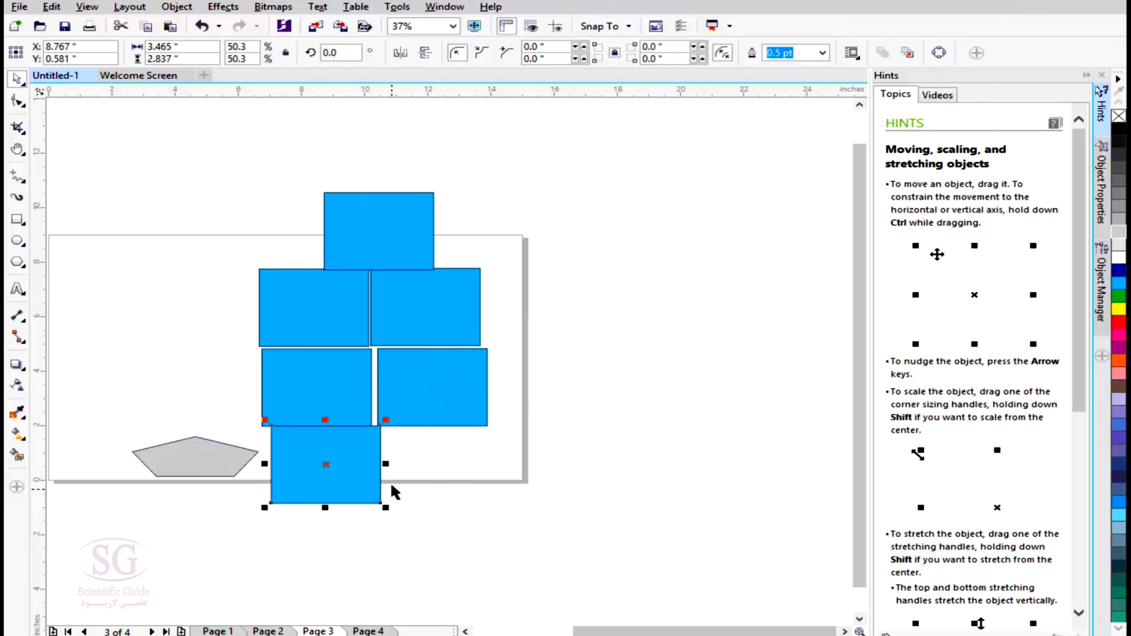
pyautogui.moveTo(375, 240); pyautogui.dragTo(425, 463)
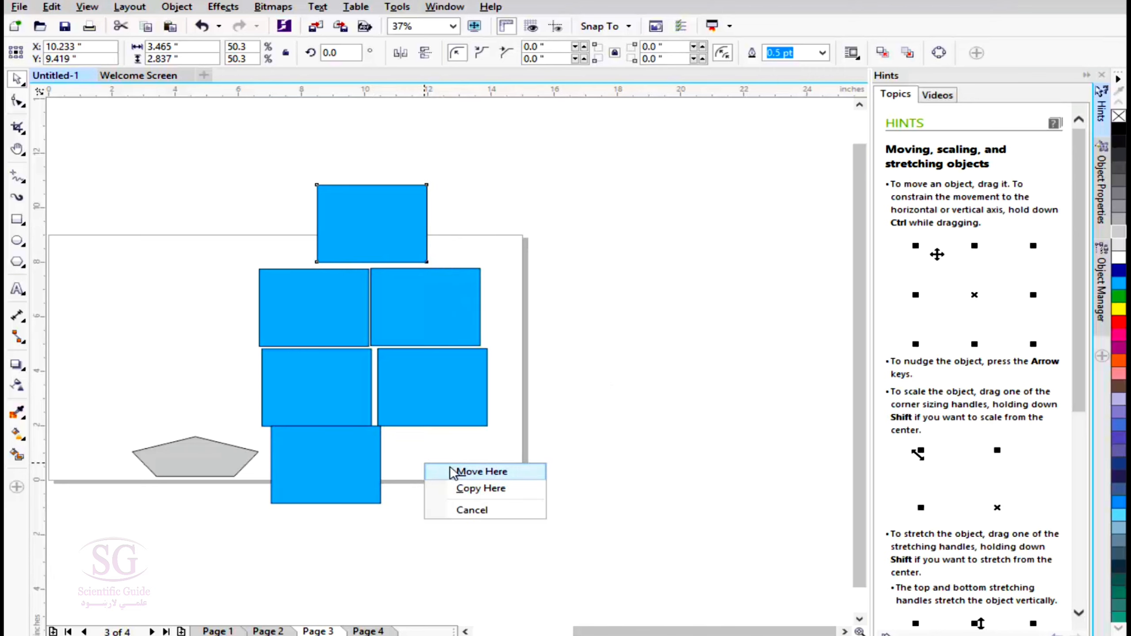
pyautogui.click(466, 489)
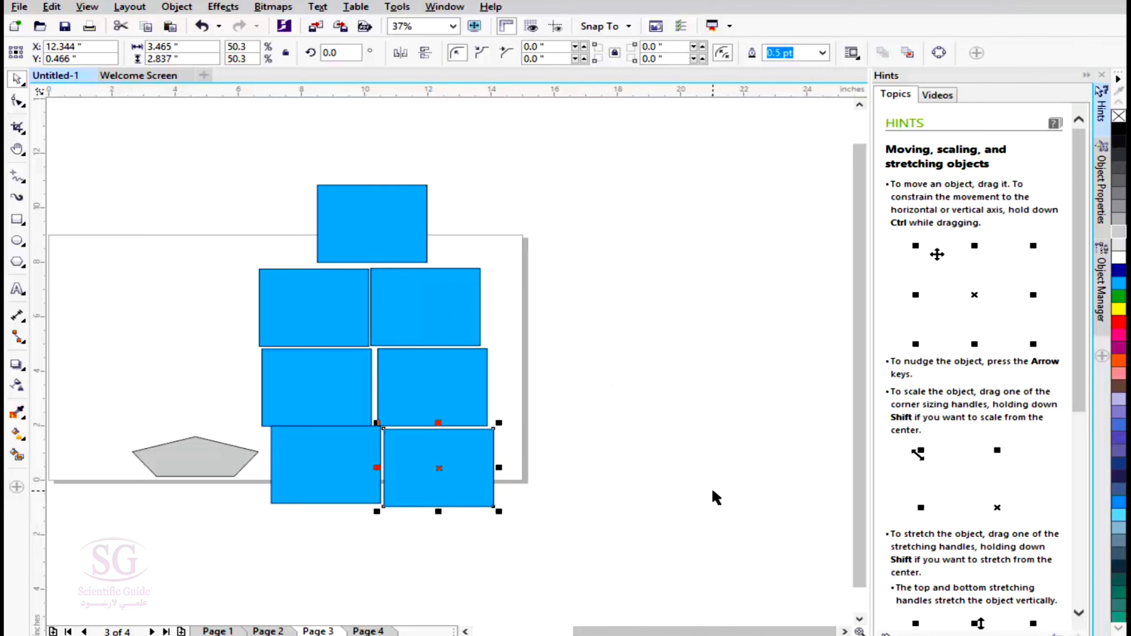
pyautogui.click(711, 483)
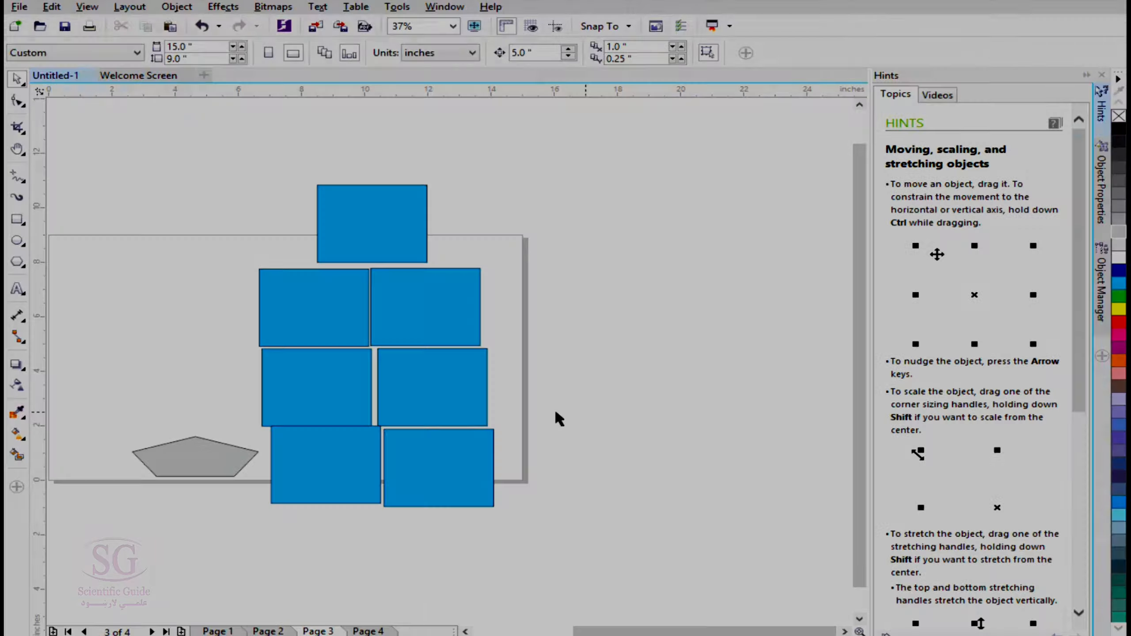